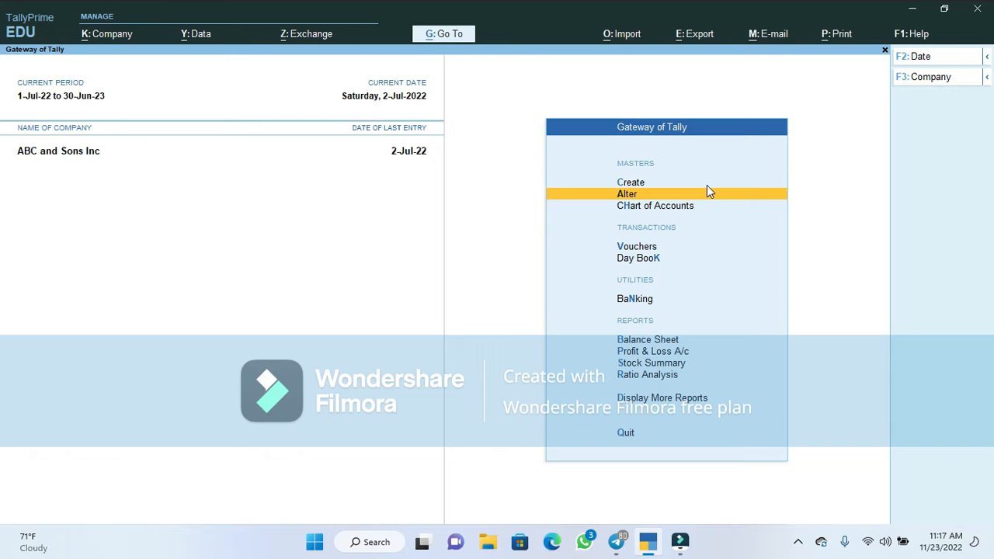
# Browse the chart of accounts groups list around Capital Account and Reserves & Surplus
pyautogui.press('Down')
pyautogui.press('Return')
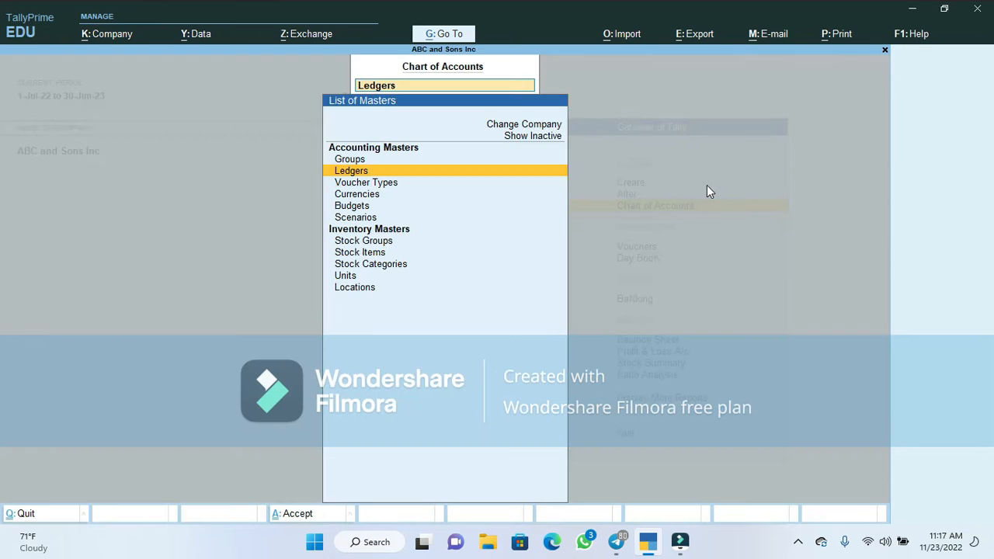
pyautogui.press('Up')
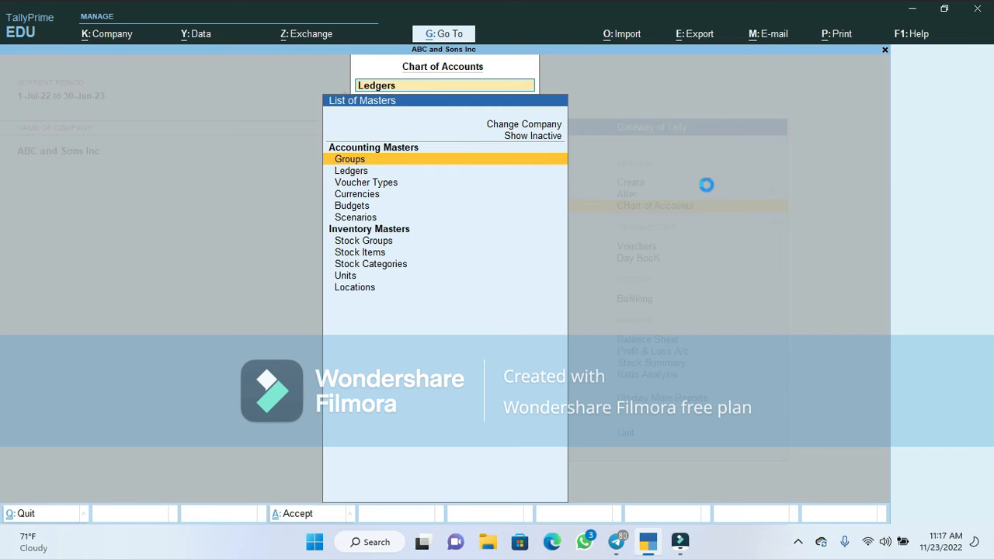
pyautogui.press('Return')
pyautogui.press('Down')
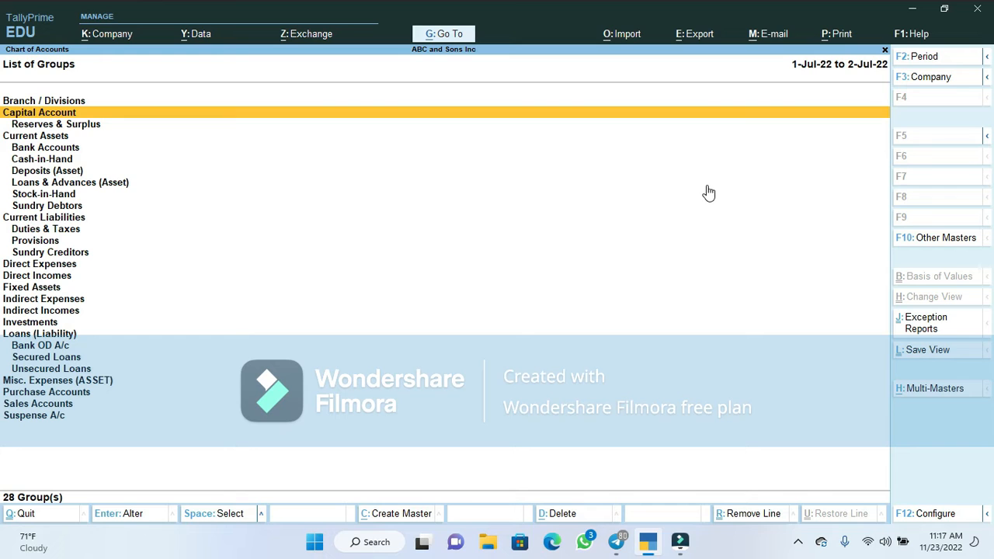
pyautogui.press('Down')
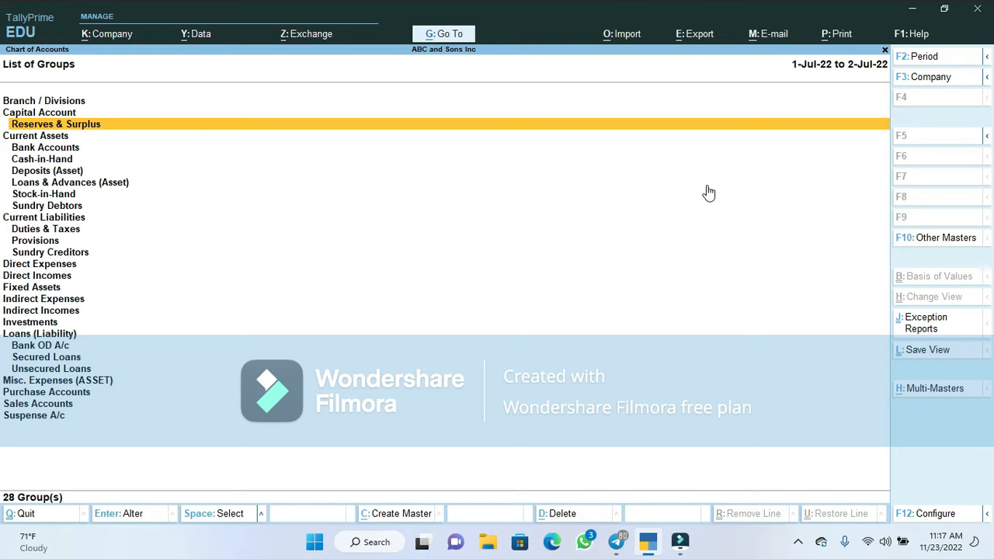
pyautogui.press('Up')
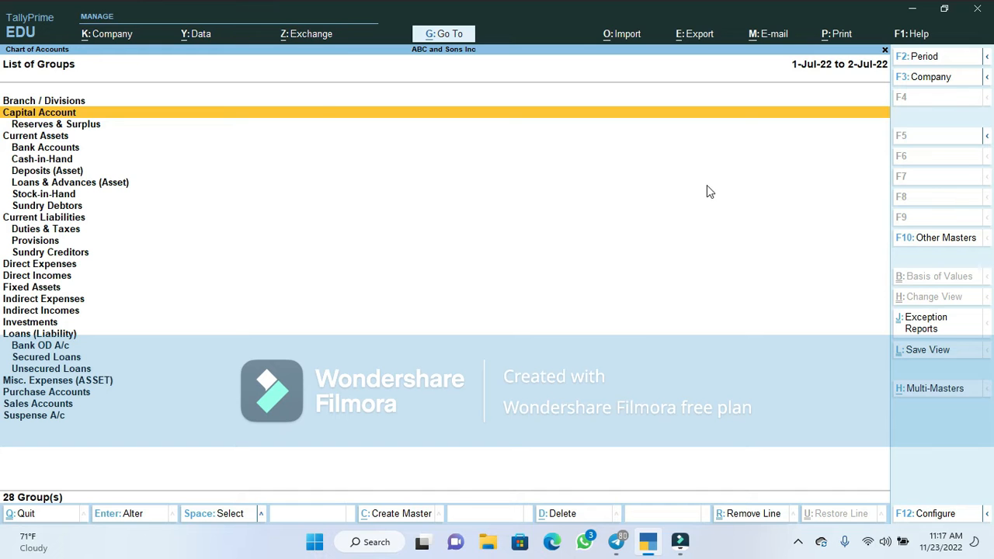
pyautogui.press('Escape')
pyautogui.press('Escape')
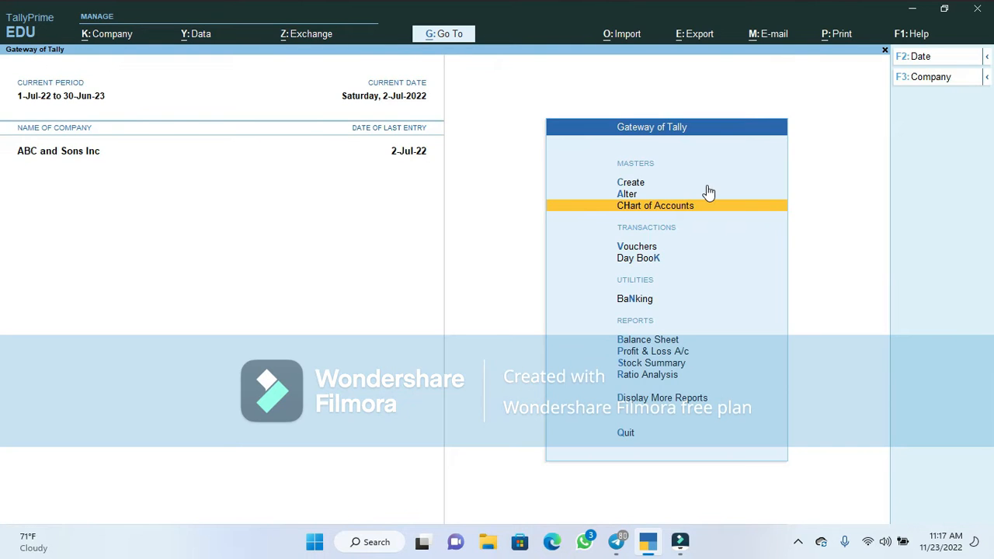
# Create a new group named Share Capital with Capital Account as its parent
pyautogui.press('Up')
pyautogui.press('Up')
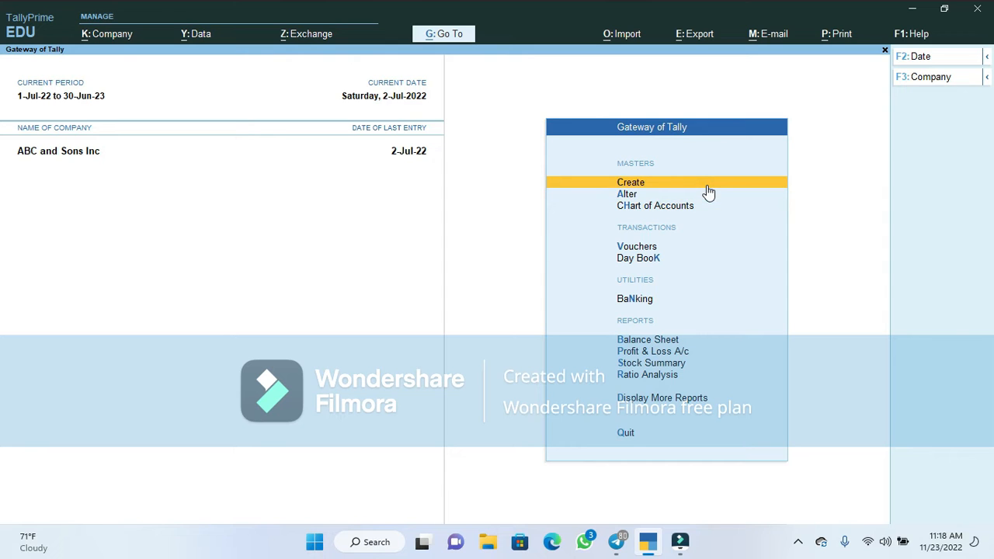
pyautogui.press('Return')
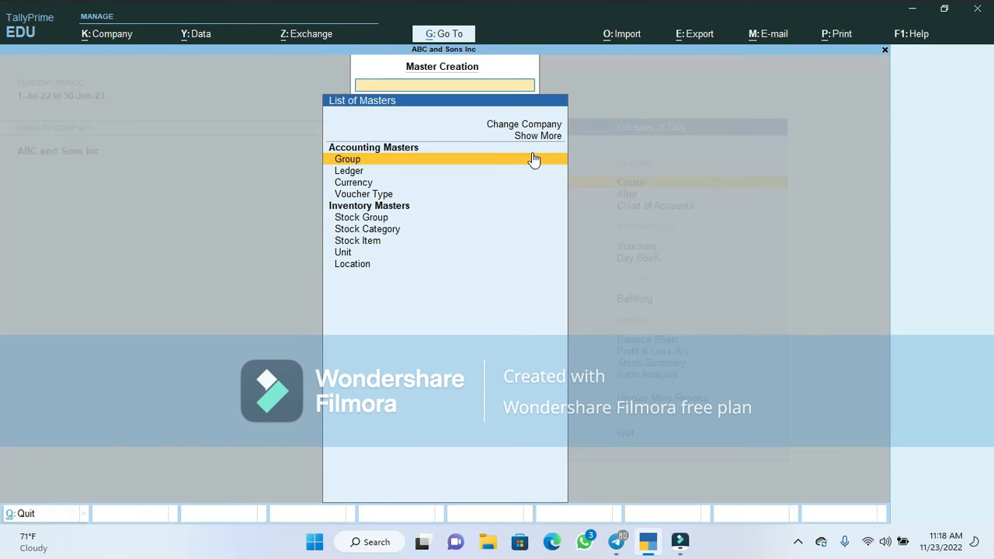
pyautogui.click(504, 163)
pyautogui.write('Share Capital')
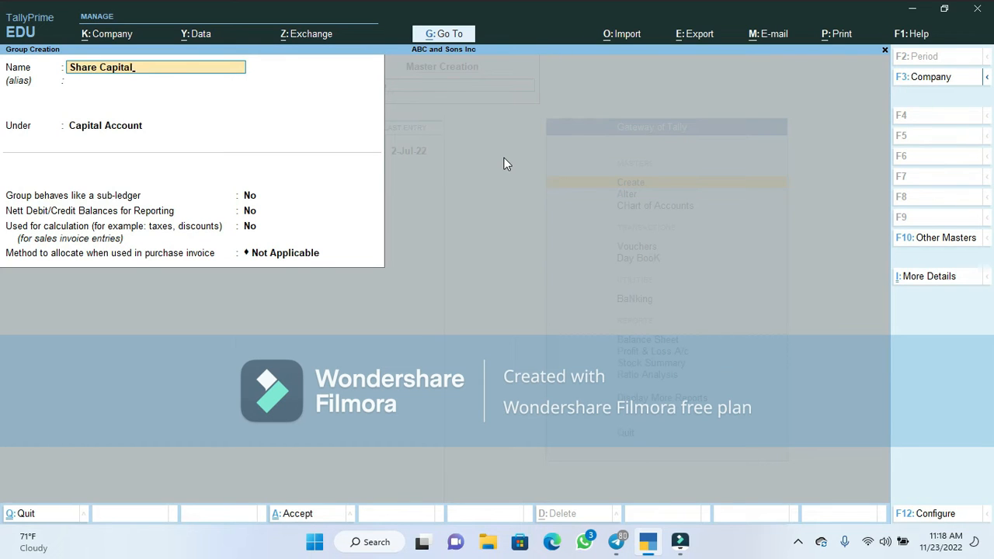
pyautogui.press('Return')
pyautogui.press('Down')
pyautogui.press('Up')
pyautogui.press('Return')
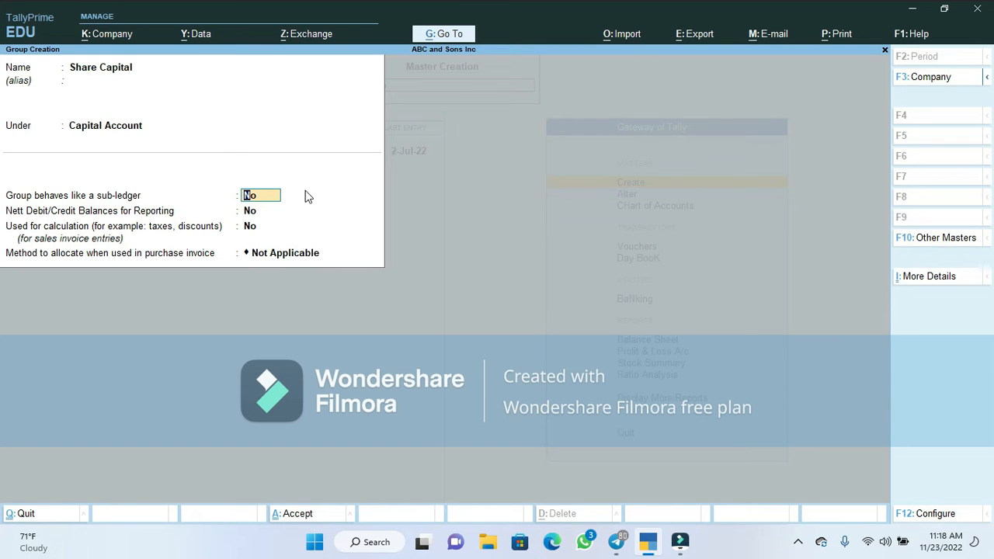
# Set the group to behave as a sub-ledger, save it, and return to the Gateway
pyautogui.write('y')
pyautogui.press('Return')
pyautogui.press('Return')
pyautogui.press('Return')
pyautogui.press('Return')
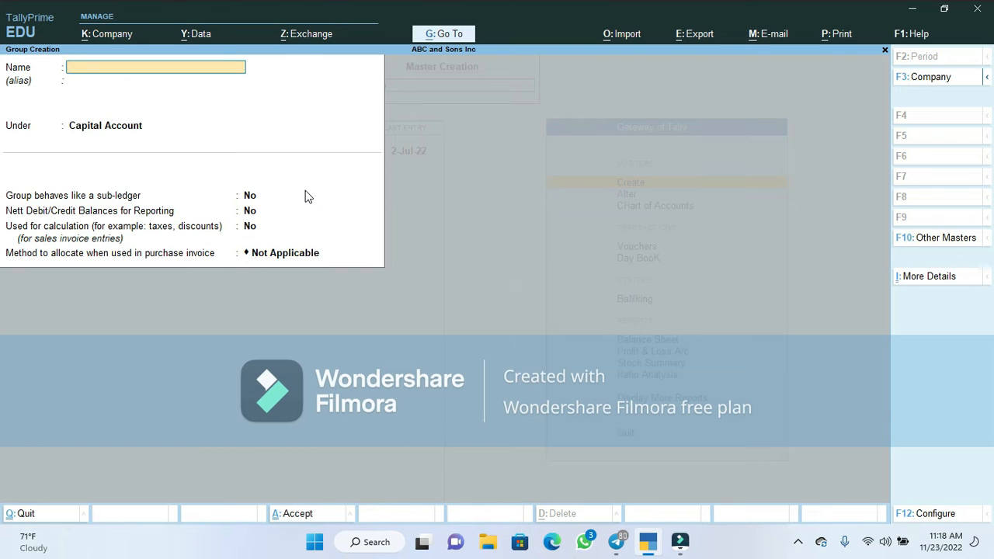
pyautogui.press('Escape')
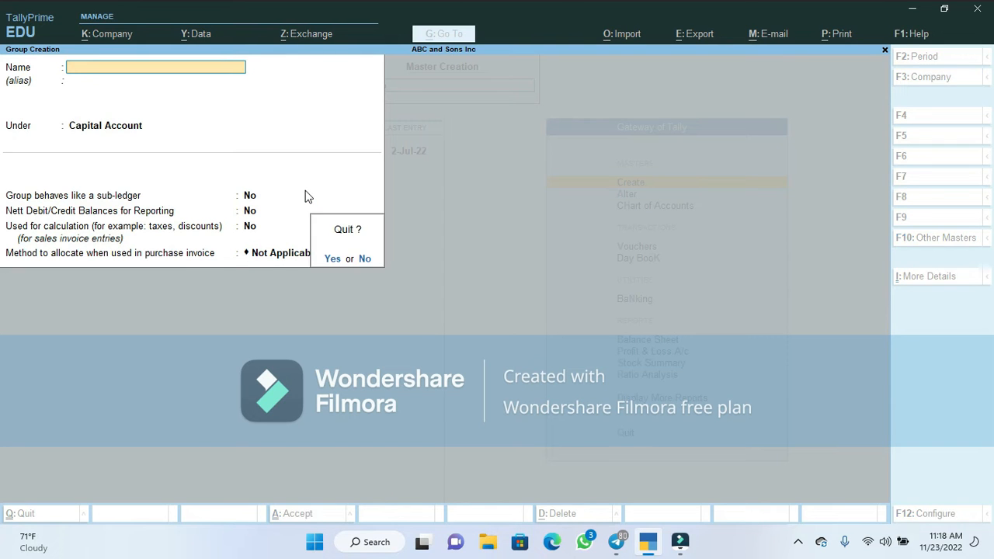
pyautogui.press('y')
pyautogui.press('Escape')
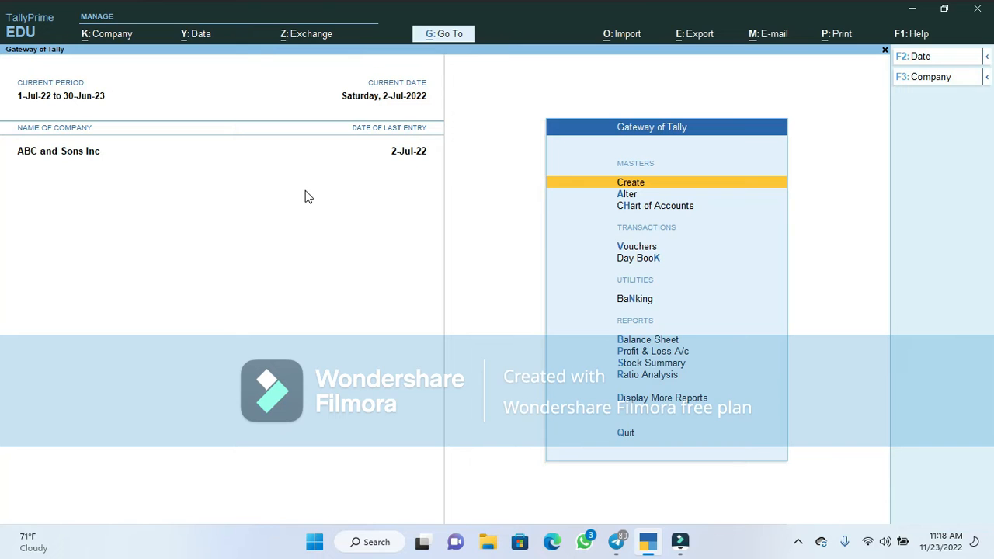
# Start a new ledger with the shareholder's full name, placed under Share Capital
pyautogui.press('Return')
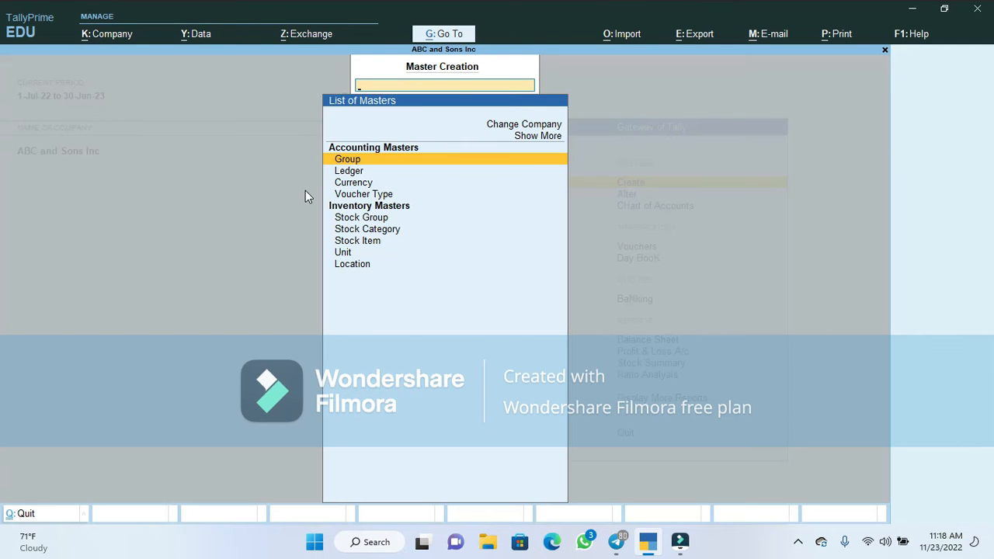
pyautogui.press('Down')
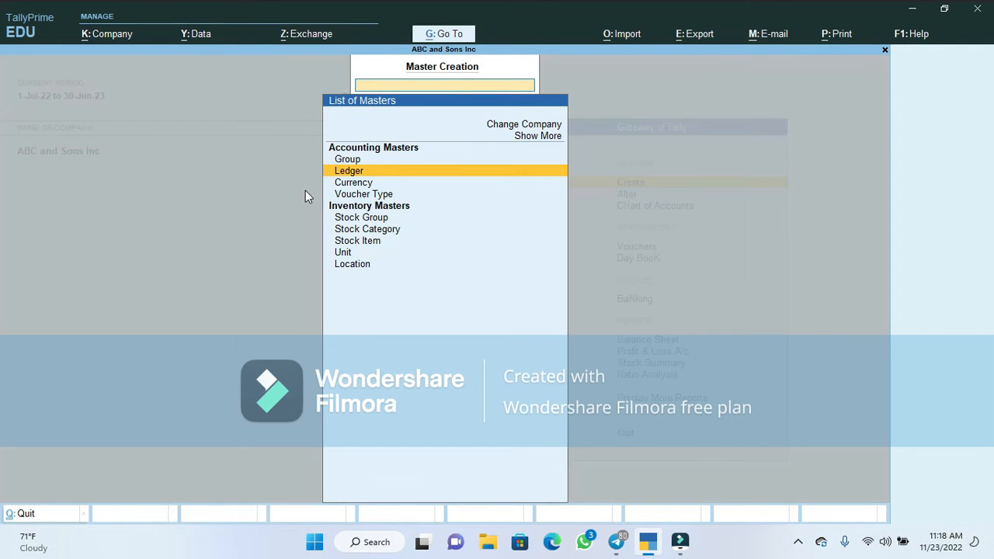
pyautogui.click(349, 170)
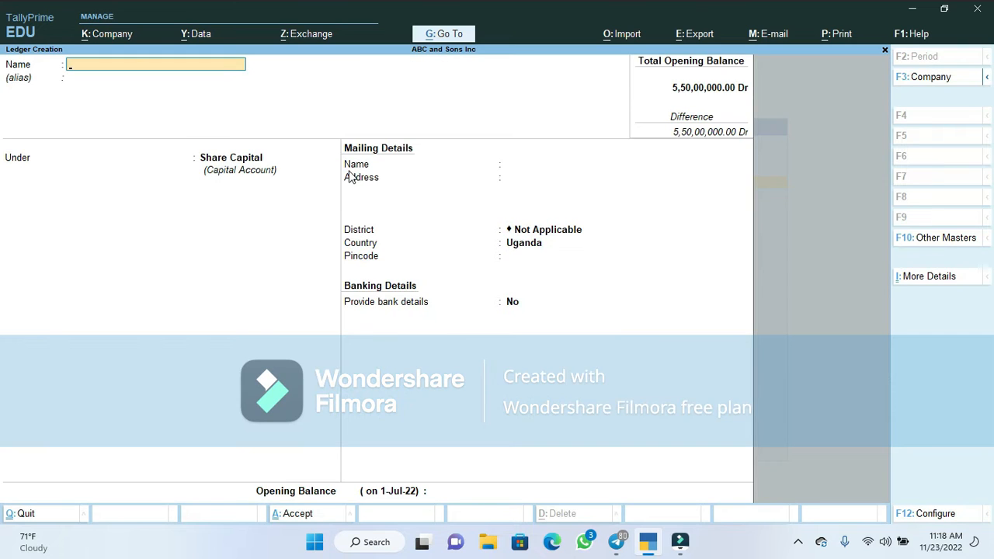
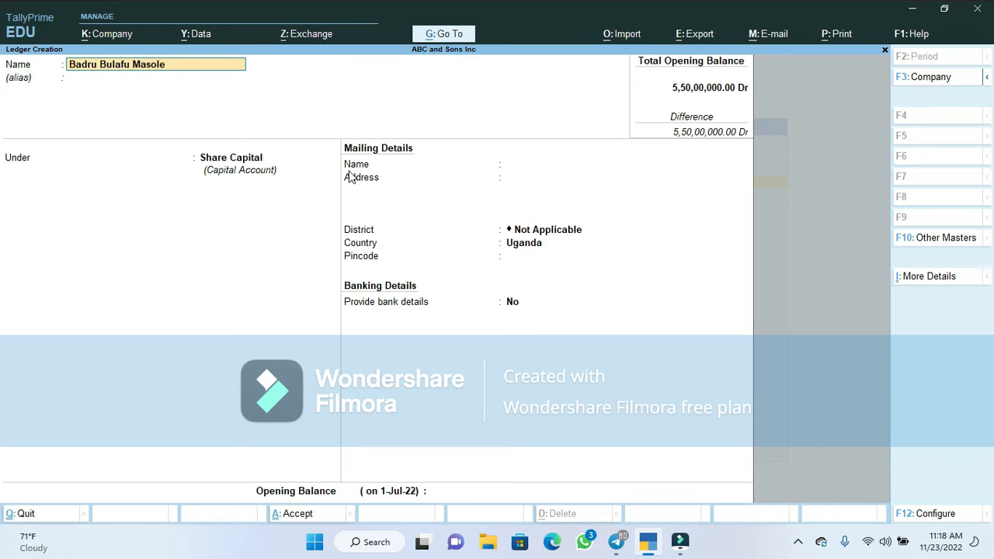
pyautogui.press('Return')
pyautogui.press('Return')
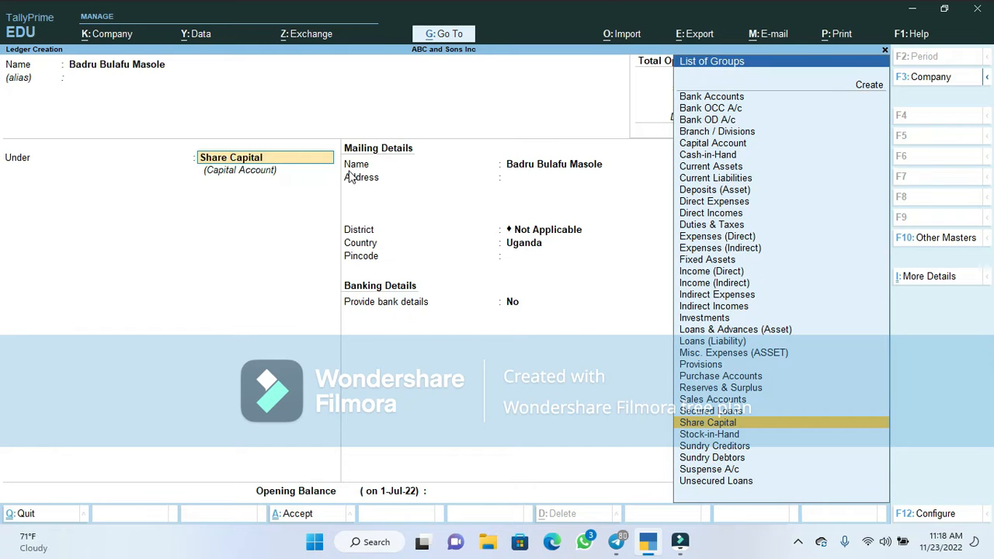
pyautogui.write('C')
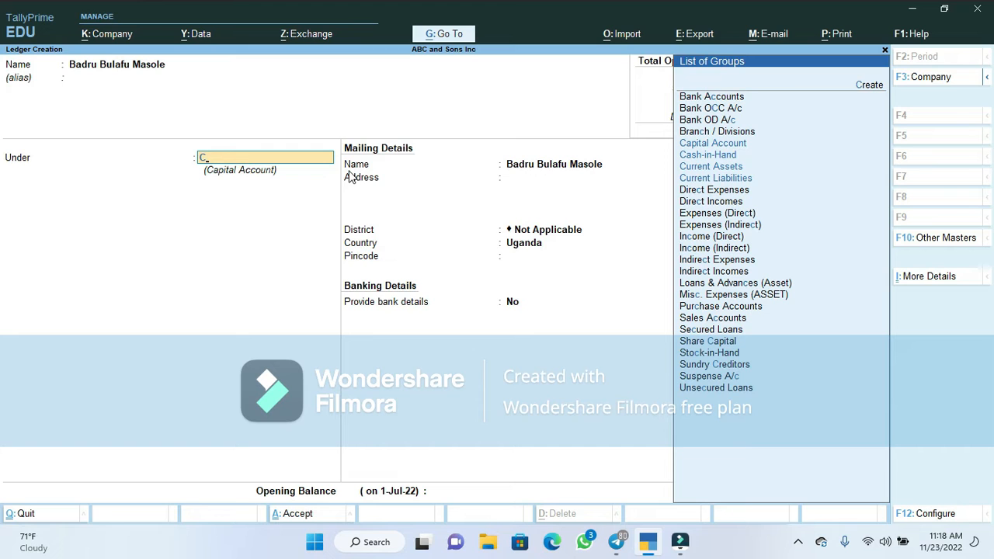
pyautogui.press('BackSpace')
pyautogui.write('Sh')
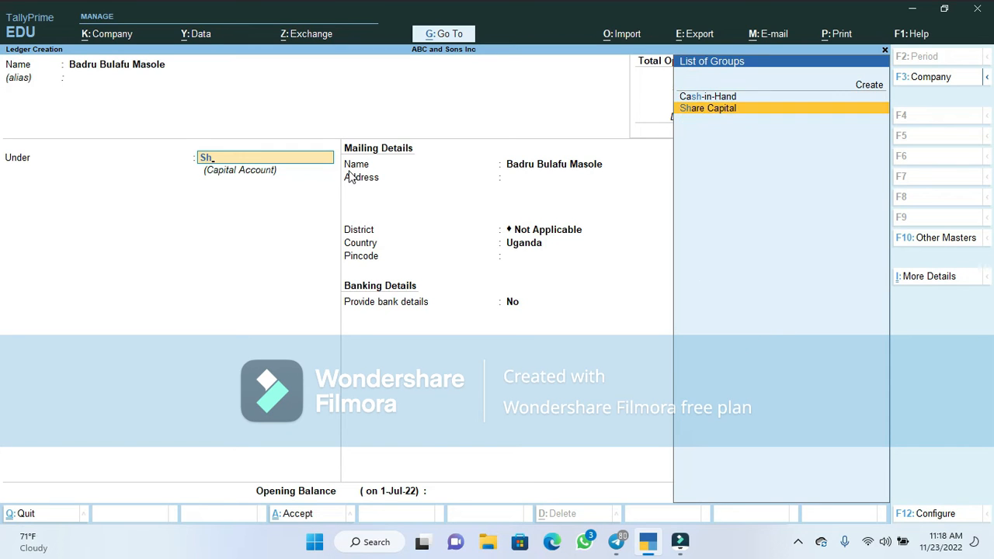
pyautogui.press('Return')
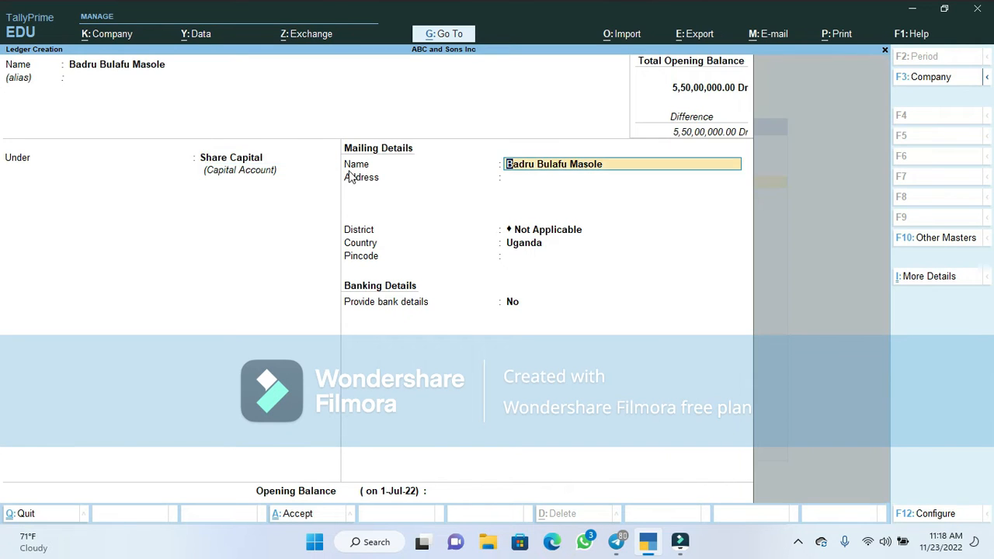
# Enter Sironko as the address and district, save the ledger, and return to the Gateway
pyautogui.press('Return')
pyautogui.write('Sironko')
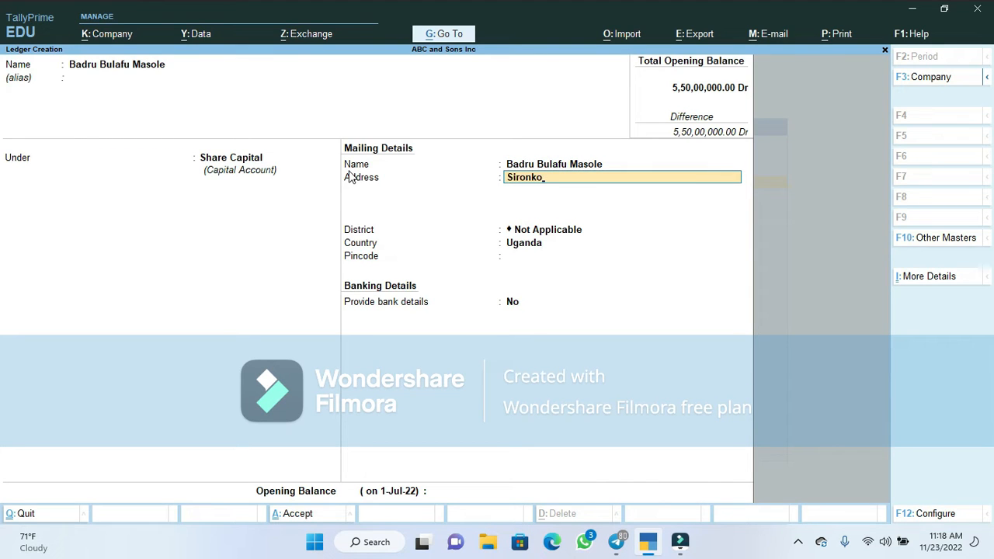
pyautogui.press('Return')
pyautogui.press('Return')
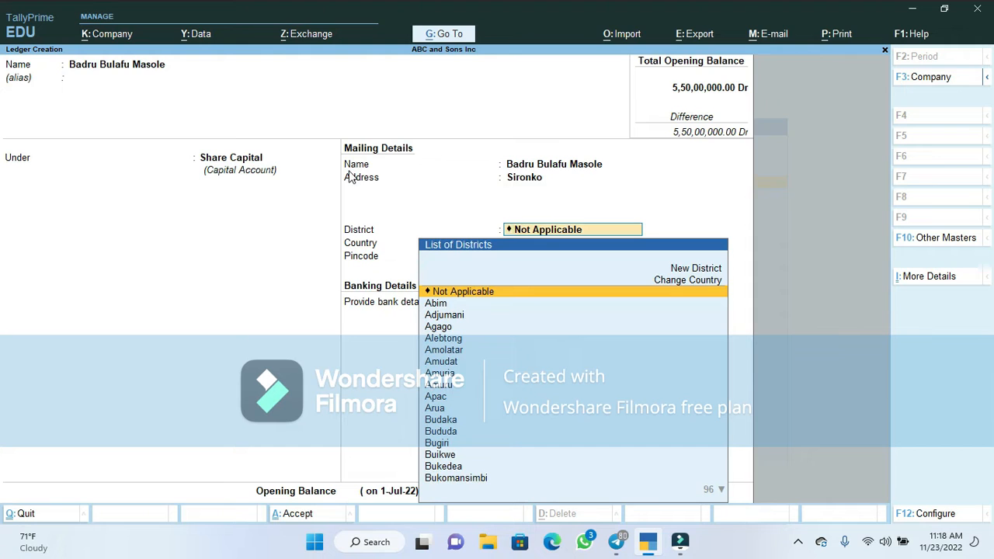
pyautogui.write('Sir')
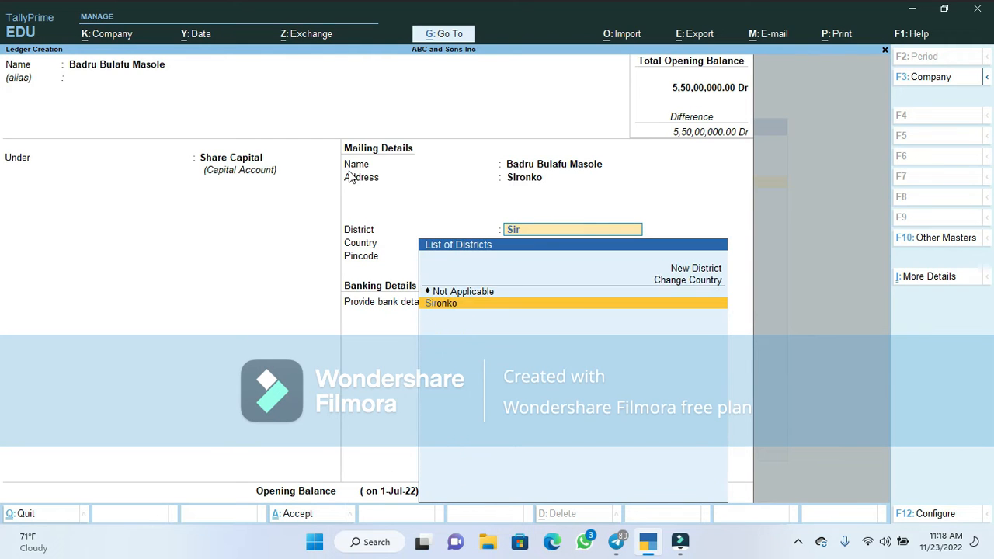
pyautogui.press('Return')
pyautogui.press('Return')
pyautogui.press('Return')
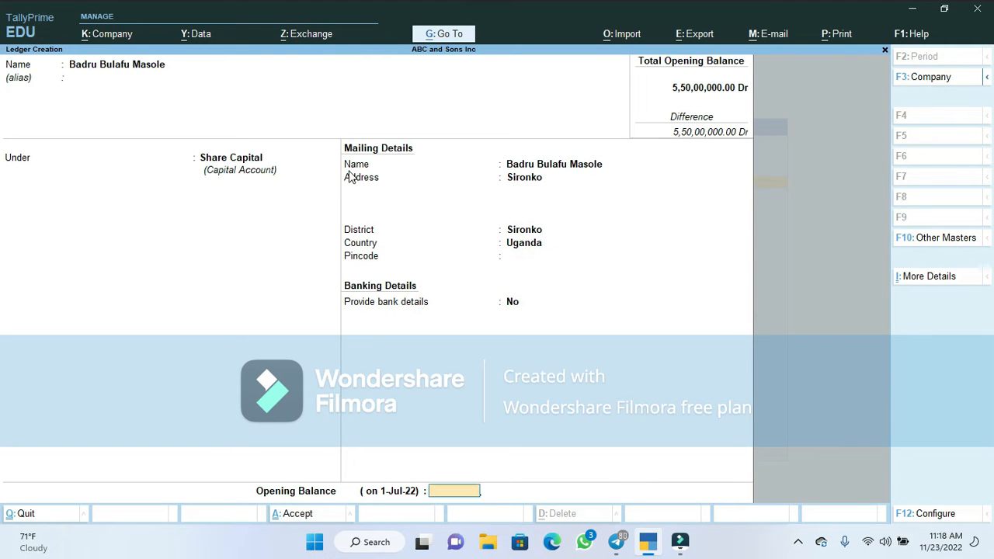
pyautogui.press('Return')
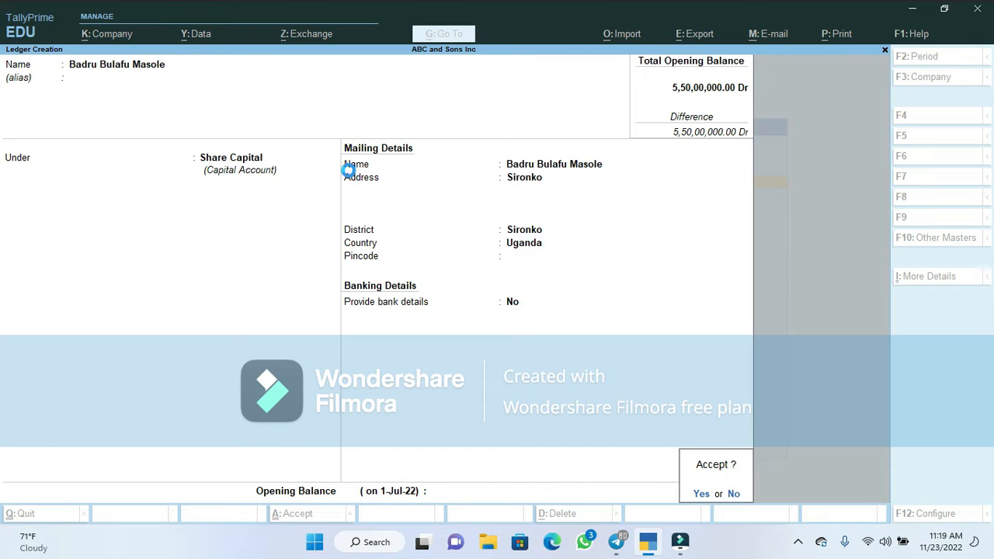
pyautogui.press('Return')
pyautogui.press('Escape')
pyautogui.press('Return')
pyautogui.press('Escape')
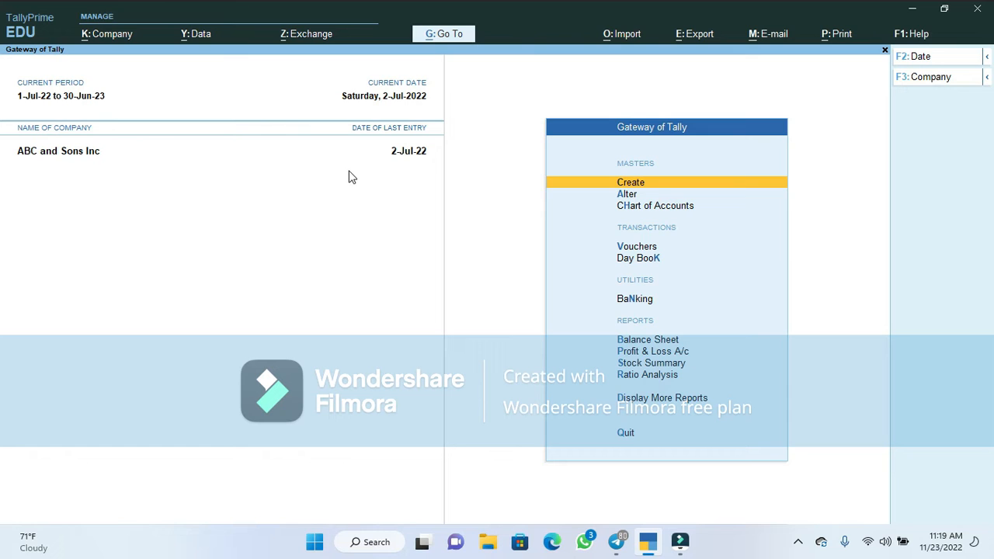
# Open voucher entry, cycle through Receipt and Sales back to Journal, and show its configuration
pyautogui.press('Down')
pyautogui.press('Down')
pyautogui.press('Down')
pyautogui.press('Down')
pyautogui.press('Up')
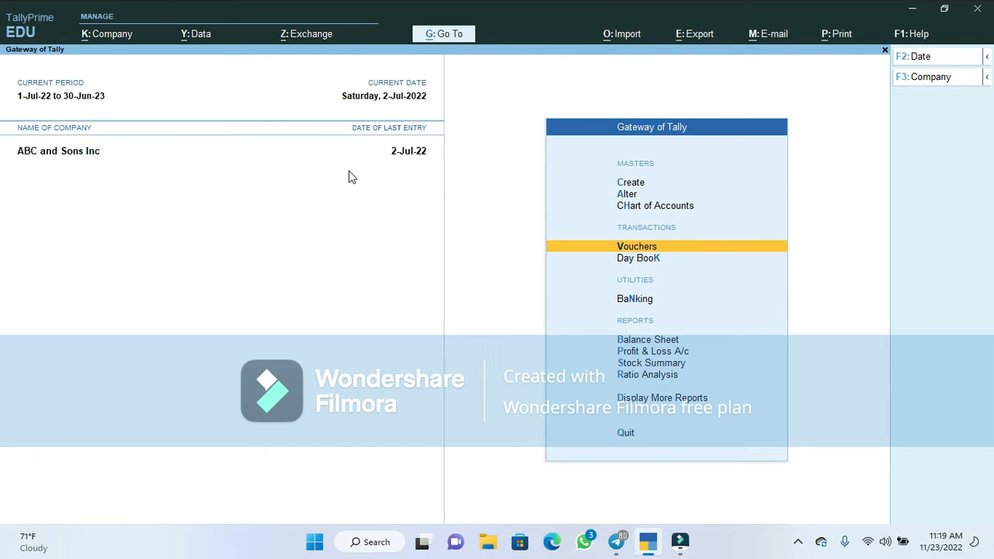
pyautogui.click(646, 247)
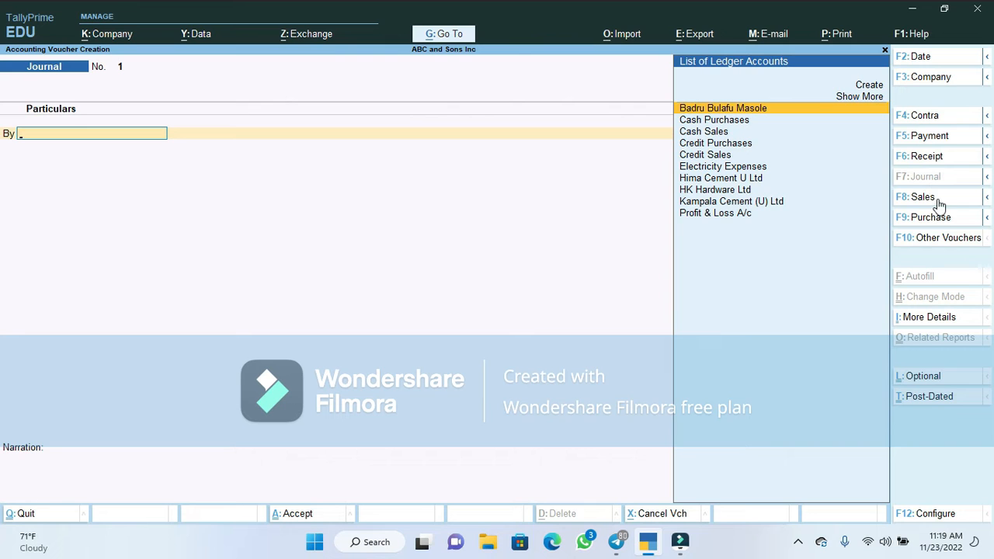
pyautogui.click(928, 156)
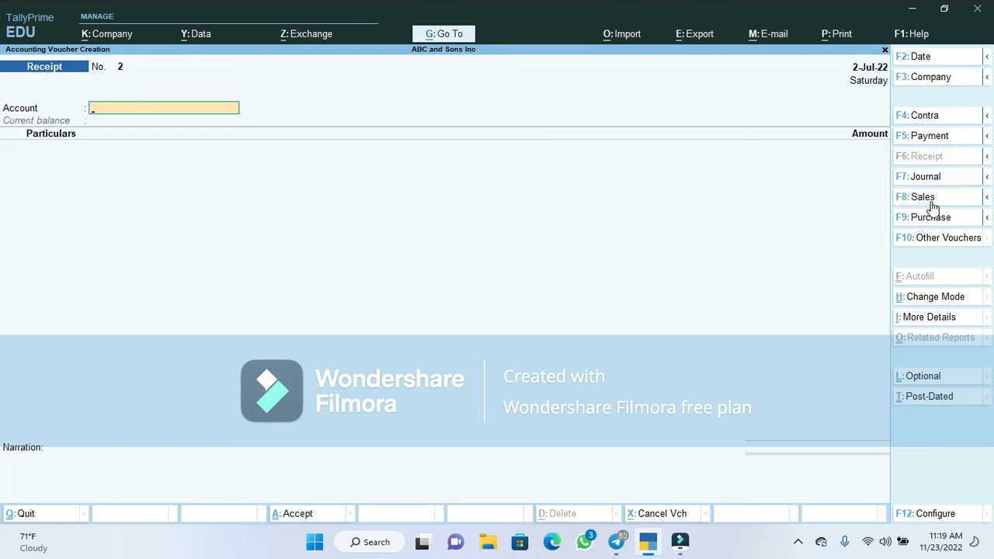
pyautogui.click(928, 198)
pyautogui.click(928, 178)
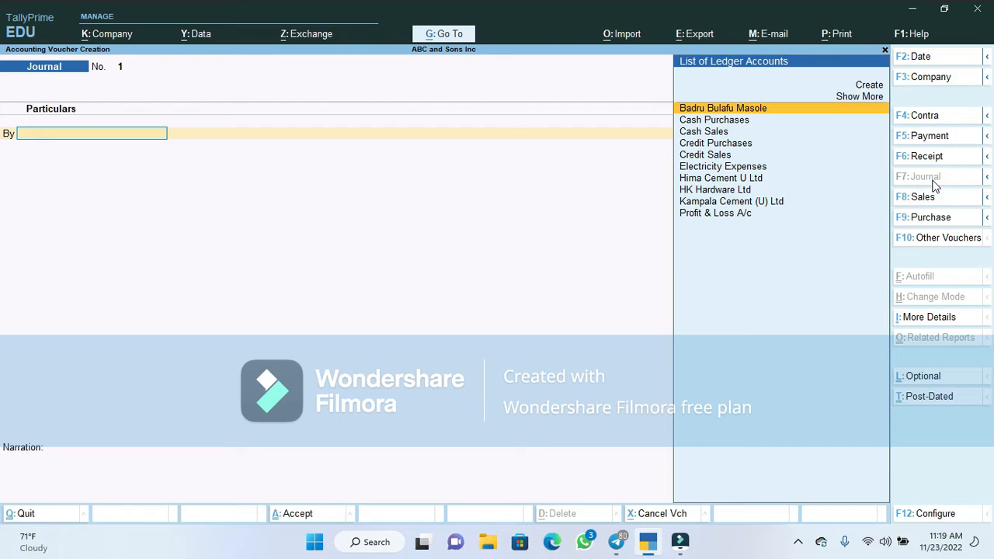
pyautogui.click(932, 515)
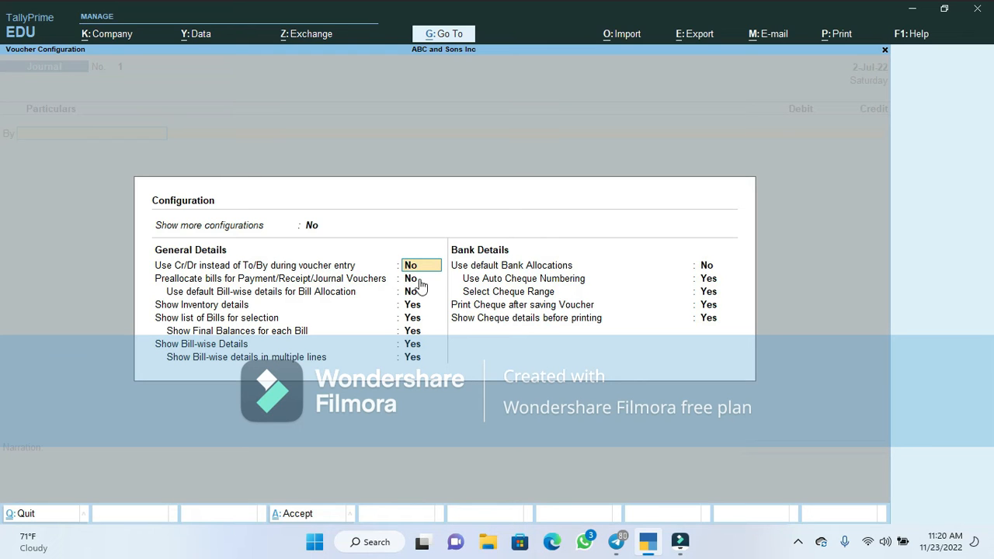
# Set 'Use Cr/Dr instead of To/By during voucher entry' to Yes and accept
pyautogui.press('y')
pyautogui.press('Return')
pyautogui.press('Return')
pyautogui.press('Return')
pyautogui.press('Return')
pyautogui.press('Return')
pyautogui.press('Return')
pyautogui.press('Return')
pyautogui.press('Return')
pyautogui.press('Return')
pyautogui.press('Return')
pyautogui.press('Return')
pyautogui.press('Return')
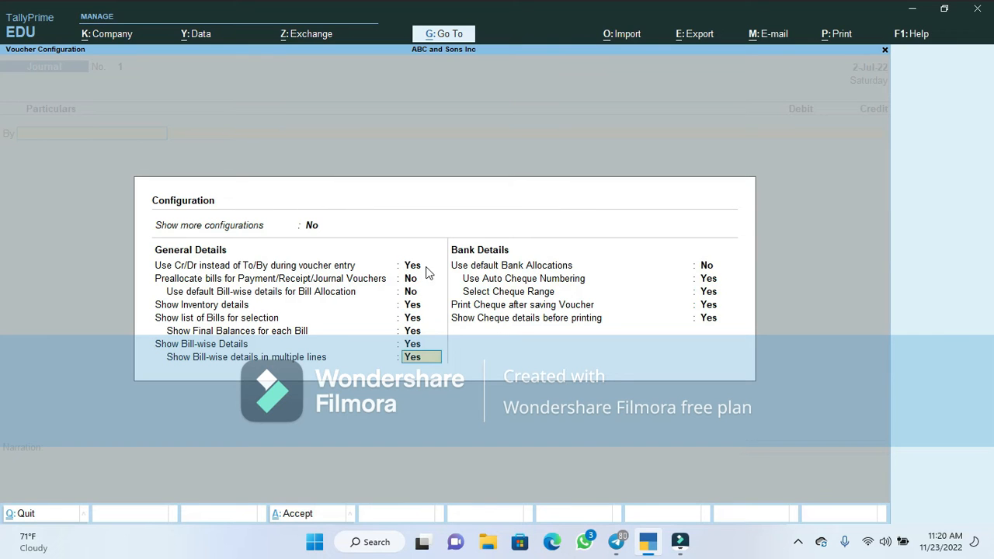
pyautogui.press('Return')
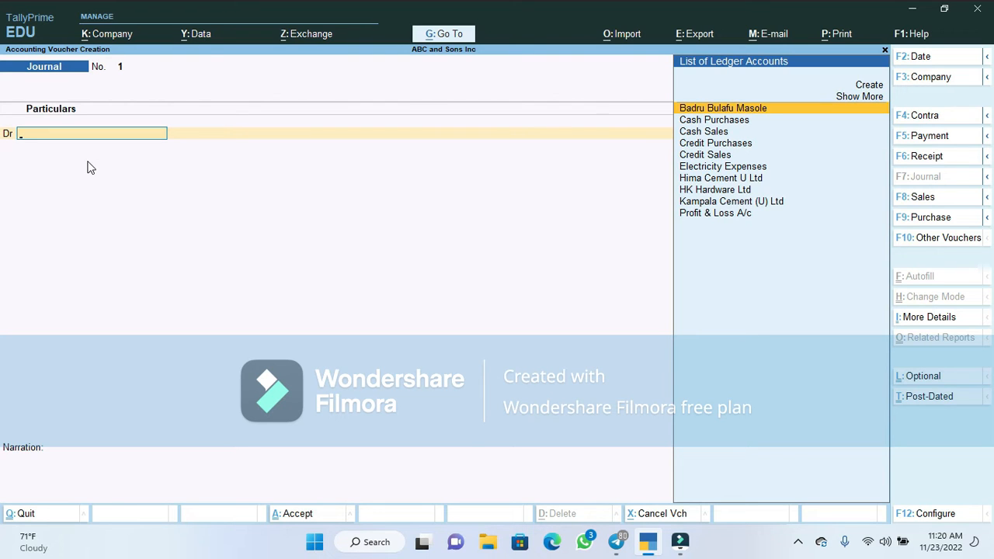
# Pick Equity Bank from the full ledger list as the debit and enter 50000000
pyautogui.press('Down')
pyautogui.press('Down')
pyautogui.press('Down')
pyautogui.press('Down')
pyautogui.press('Down')
pyautogui.press('Down')
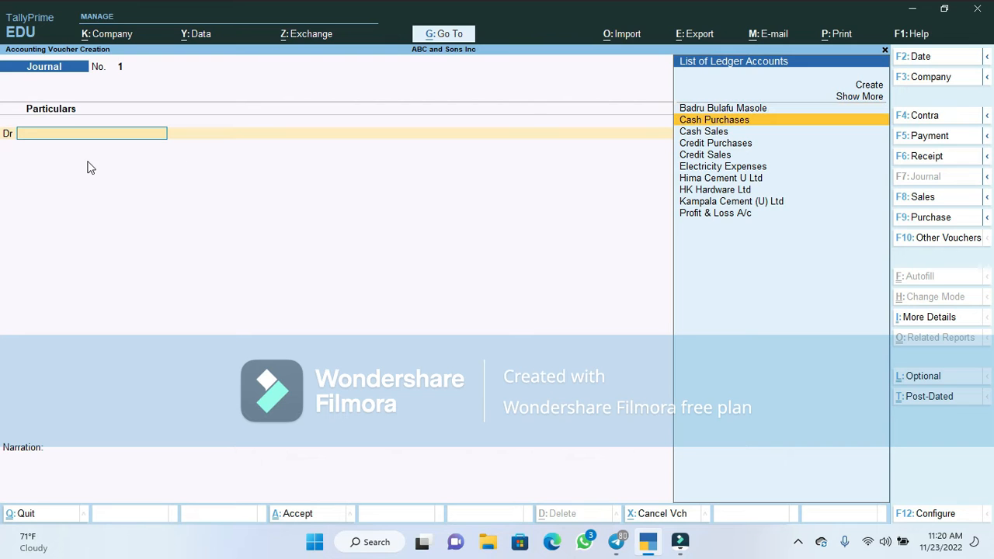
pyautogui.press('Up')
pyautogui.press('Up')
pyautogui.press('Up')
pyautogui.press('Up')
pyautogui.press('Up')
pyautogui.press('Up')
pyautogui.press('Up')
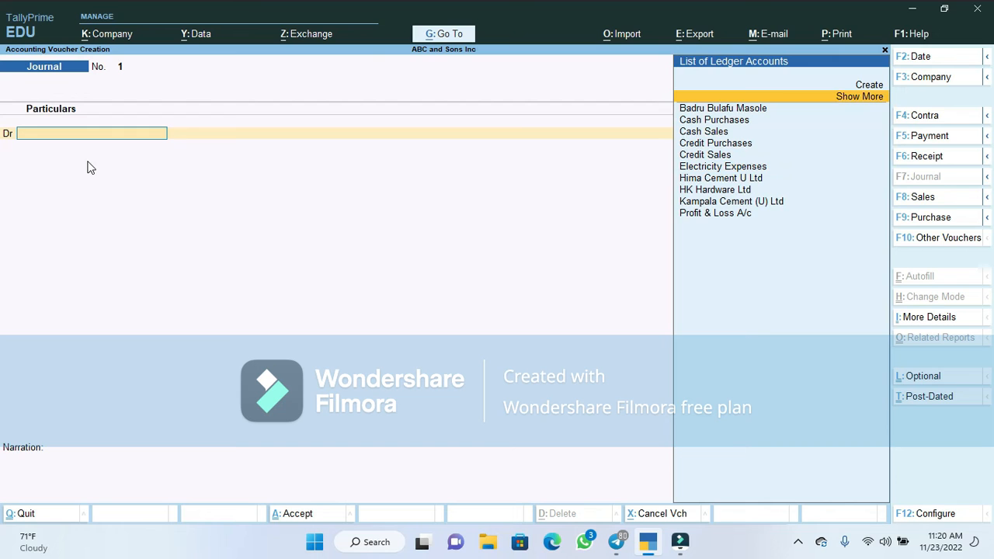
pyautogui.press('Return')
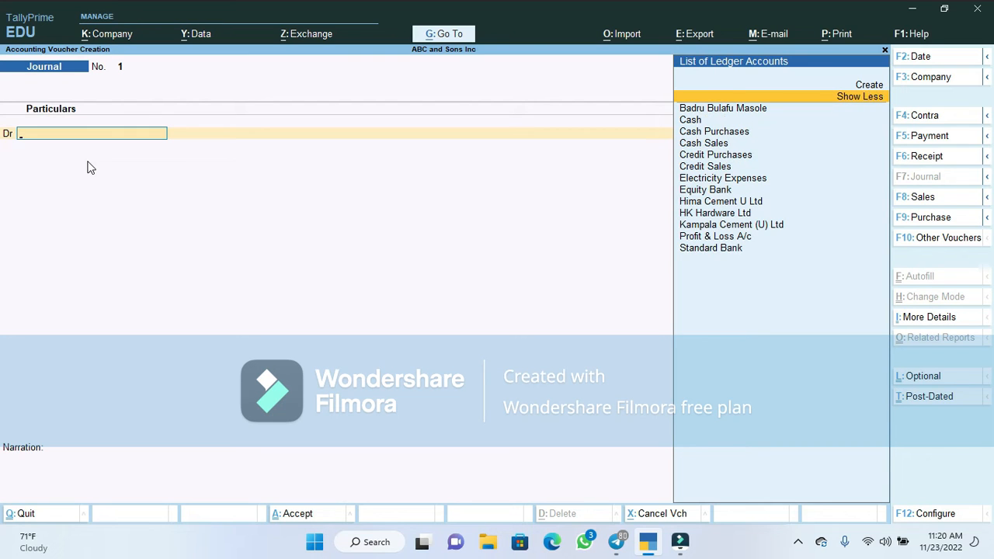
pyautogui.press('Down')
pyautogui.press('Down')
pyautogui.press('Down')
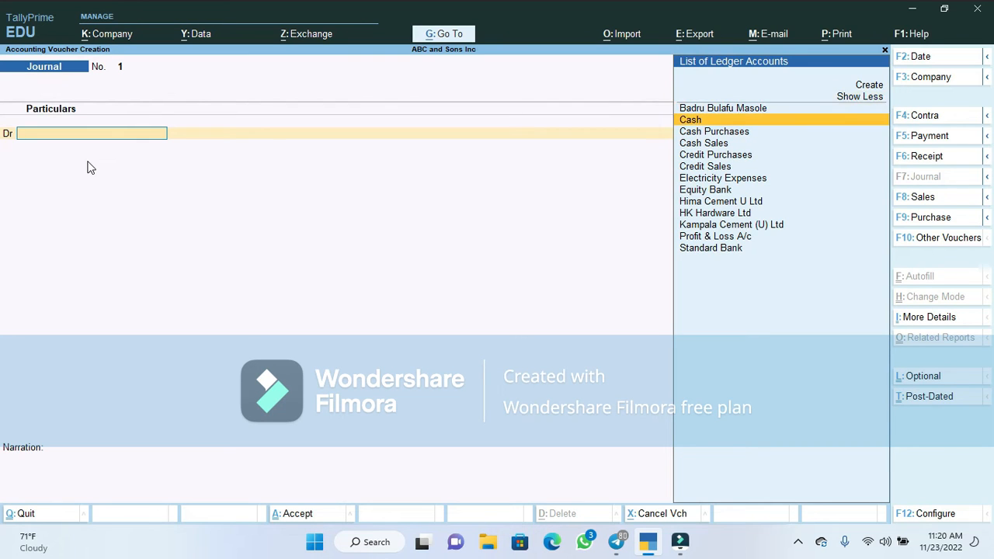
pyautogui.press('Up')
pyautogui.press('Down')
pyautogui.press('Down')
pyautogui.press('Down')
pyautogui.press('Down')
pyautogui.press('Down')
pyautogui.press('Down')
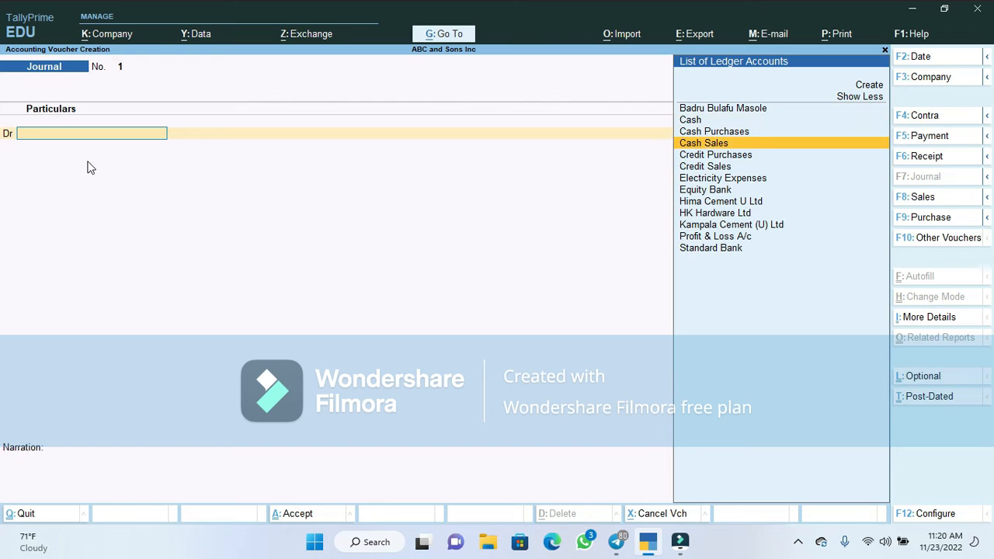
pyautogui.press('Down')
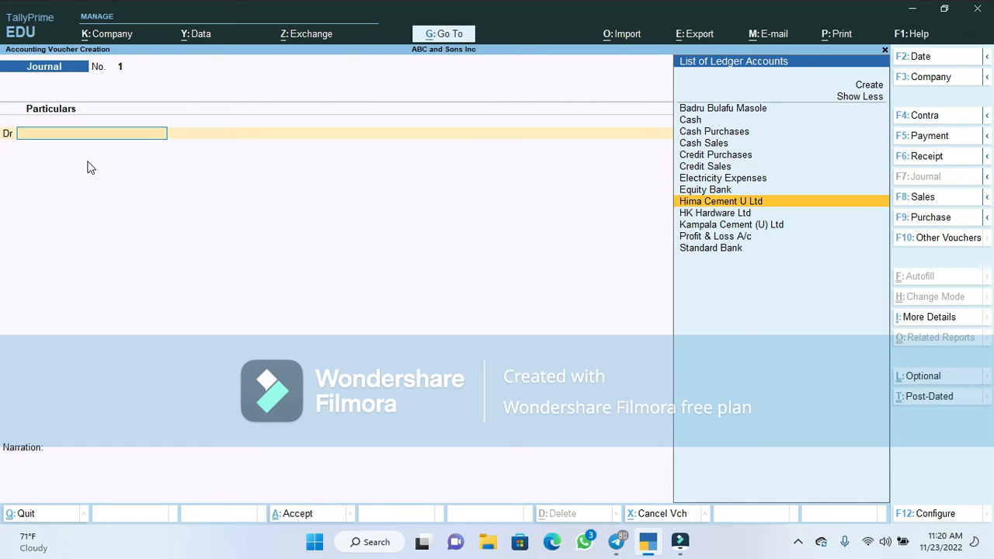
pyautogui.press('Up')
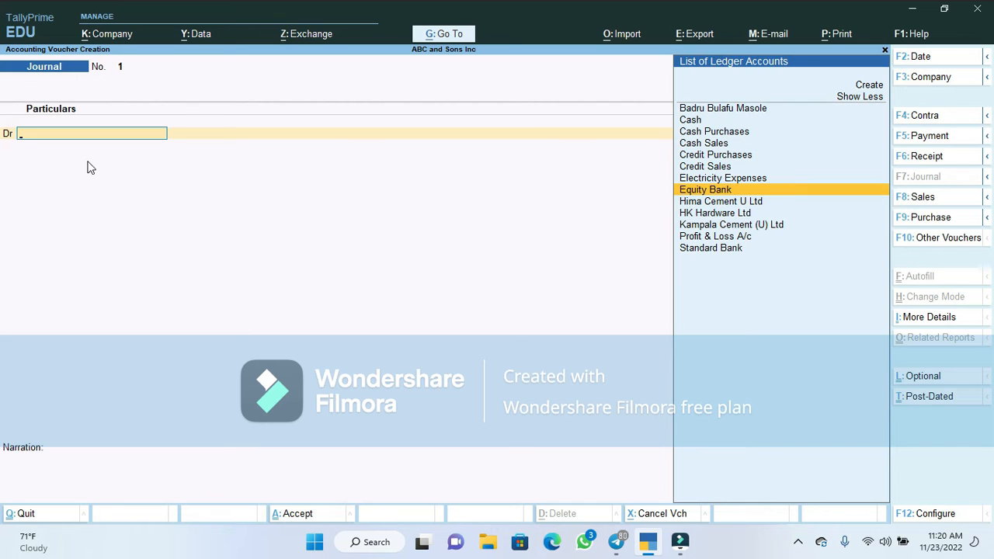
pyautogui.press('Down')
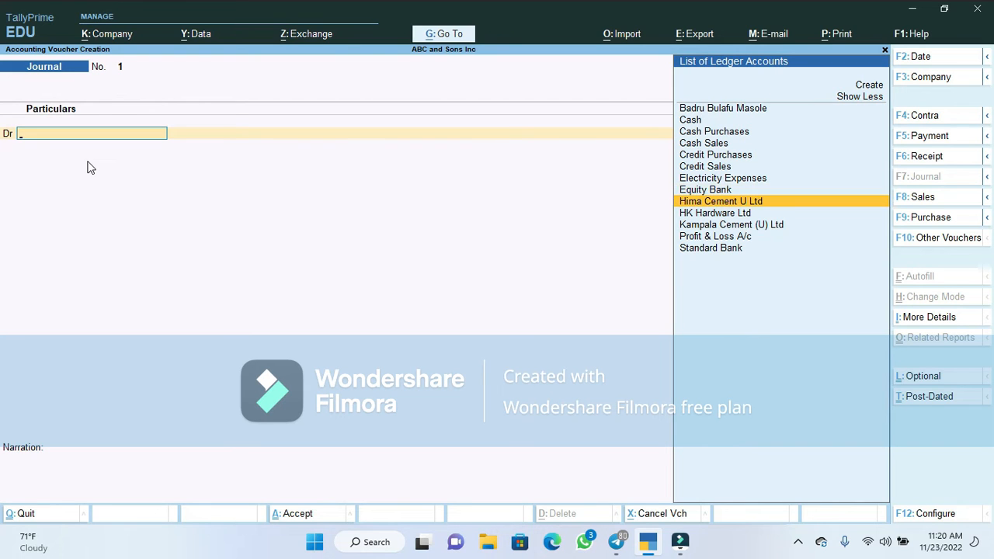
pyautogui.press('Up')
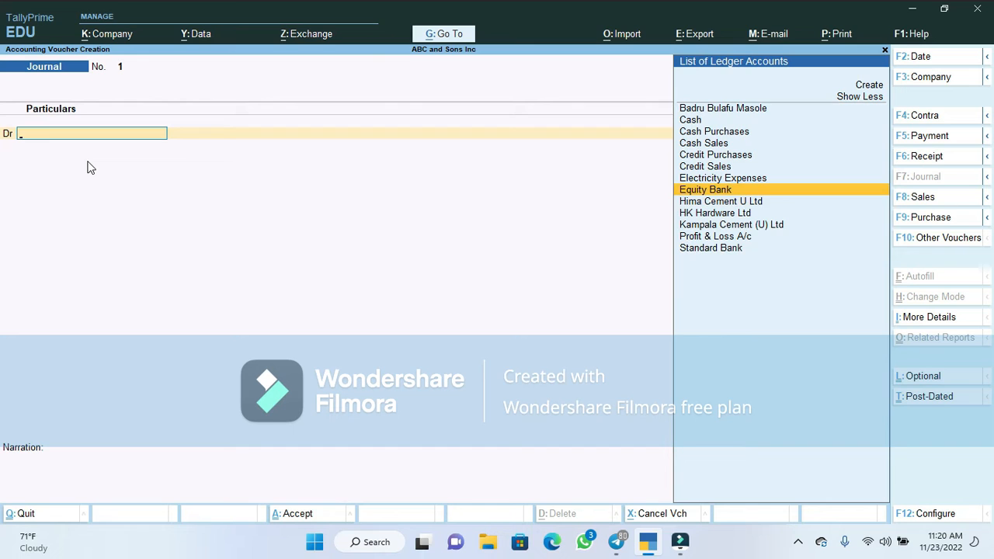
pyautogui.press('Return')
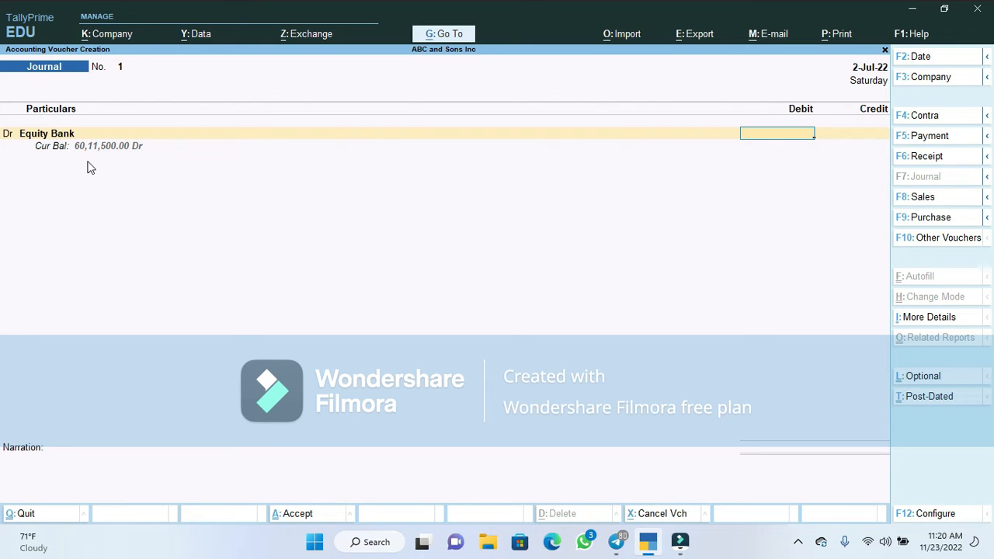
pyautogui.write('50000000')
# Allocate the debit as a Cheque/DD of 5,00,00,000.00 with bank name Not Applicable
pyautogui.press('Return')
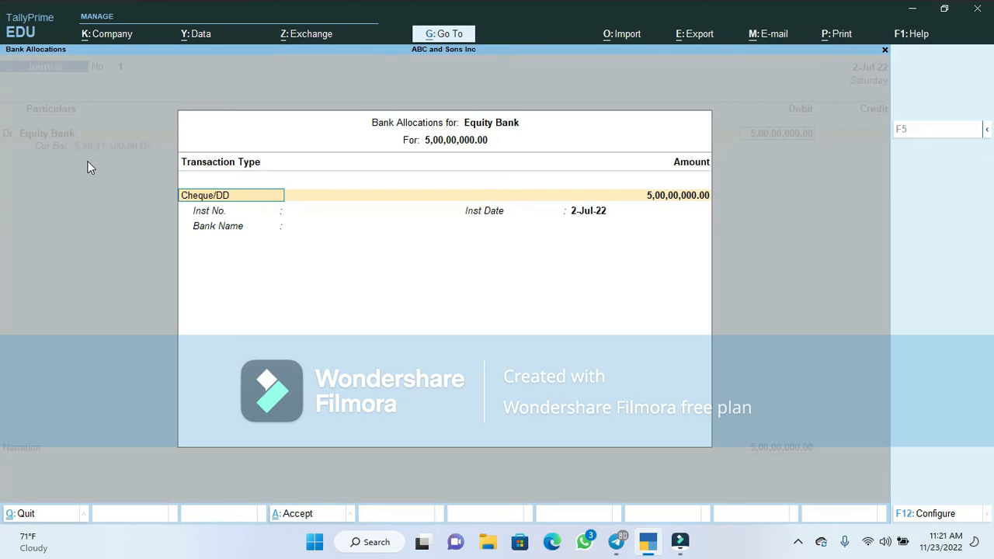
pyautogui.press('Return')
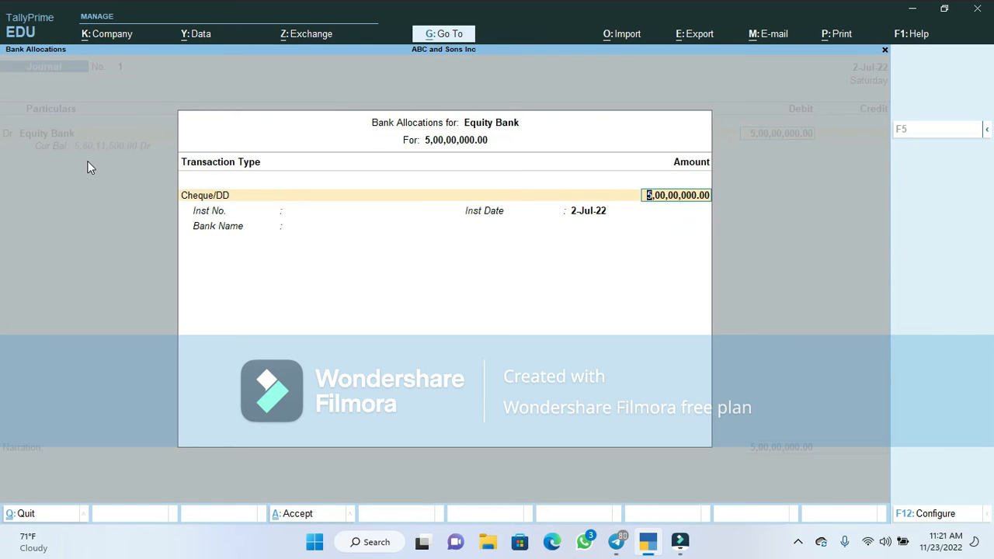
pyautogui.press('Return')
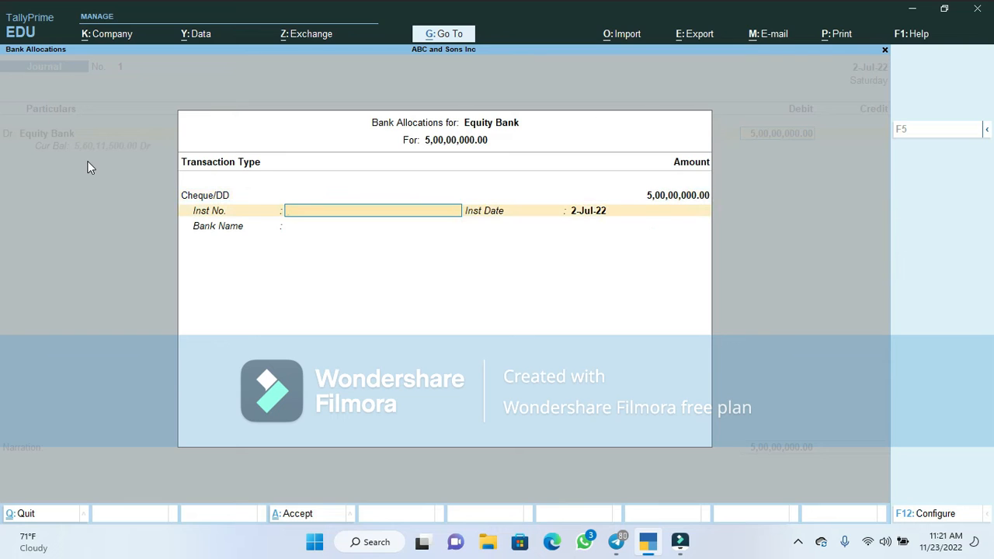
pyautogui.press('Return')
pyautogui.press('Return')
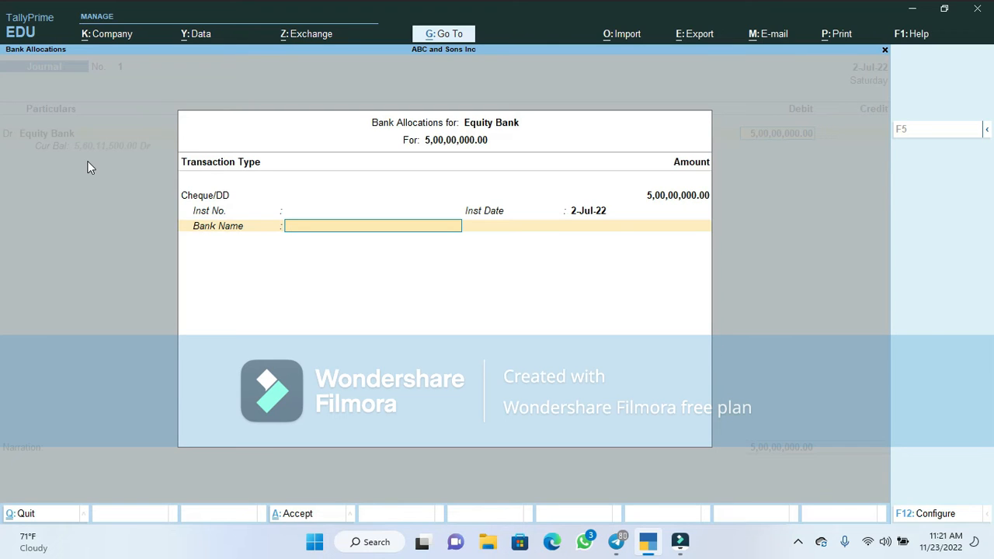
pyautogui.write('E')
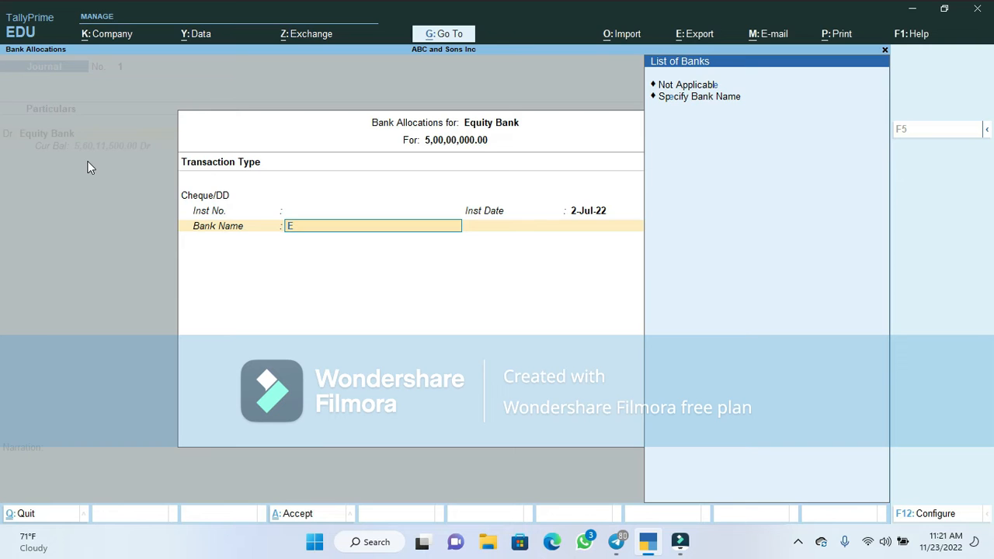
pyautogui.press('Down')
pyautogui.press('Down')
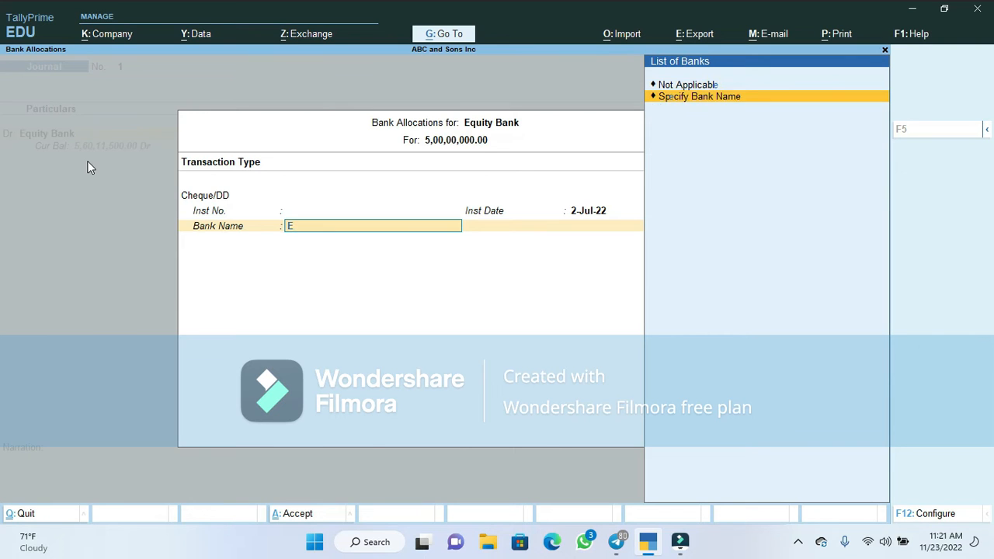
pyautogui.press('Up')
pyautogui.press('Return')
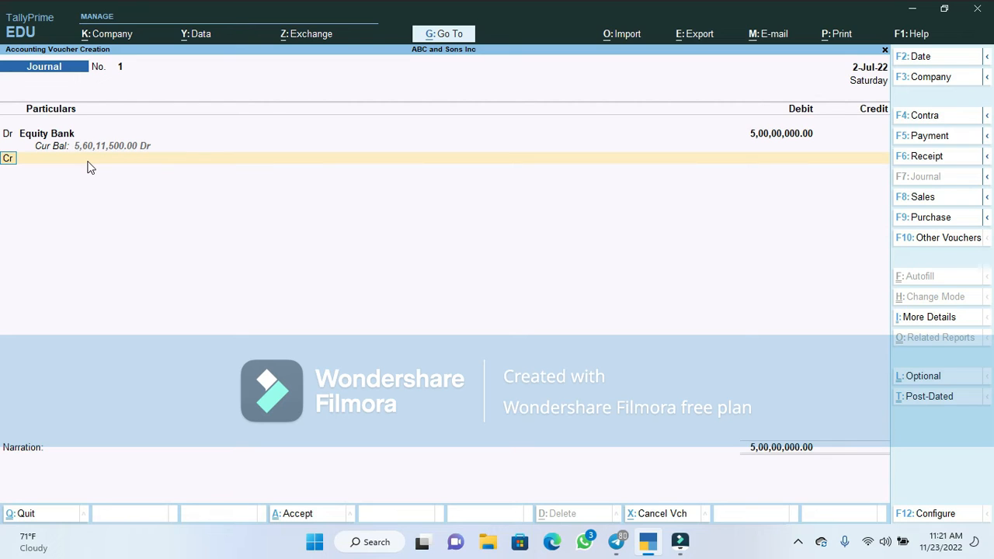
# Add a Cr line crediting the shareholder ledger with the balancing 5,00,00,000.00
pyautogui.write('c')
pyautogui.press('Return')
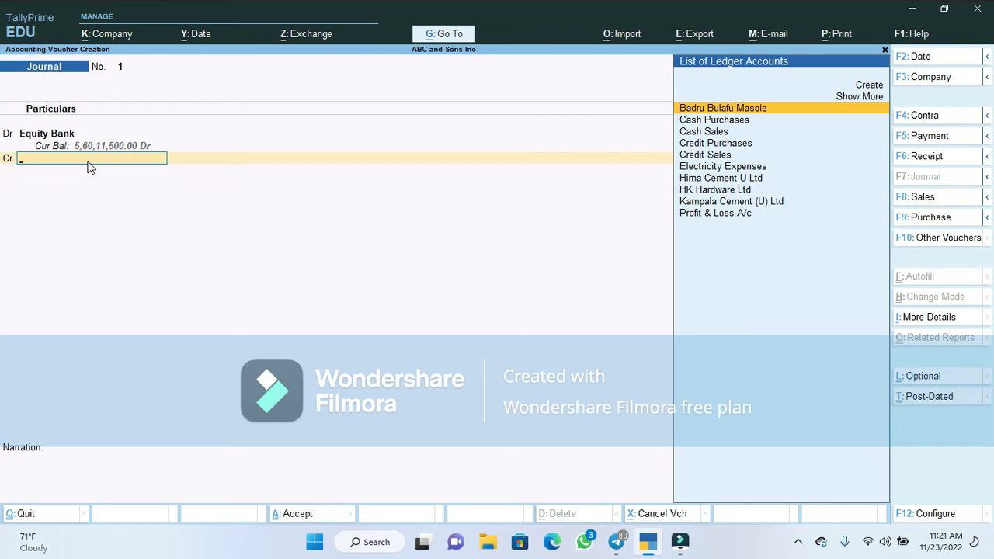
pyautogui.press('Return')
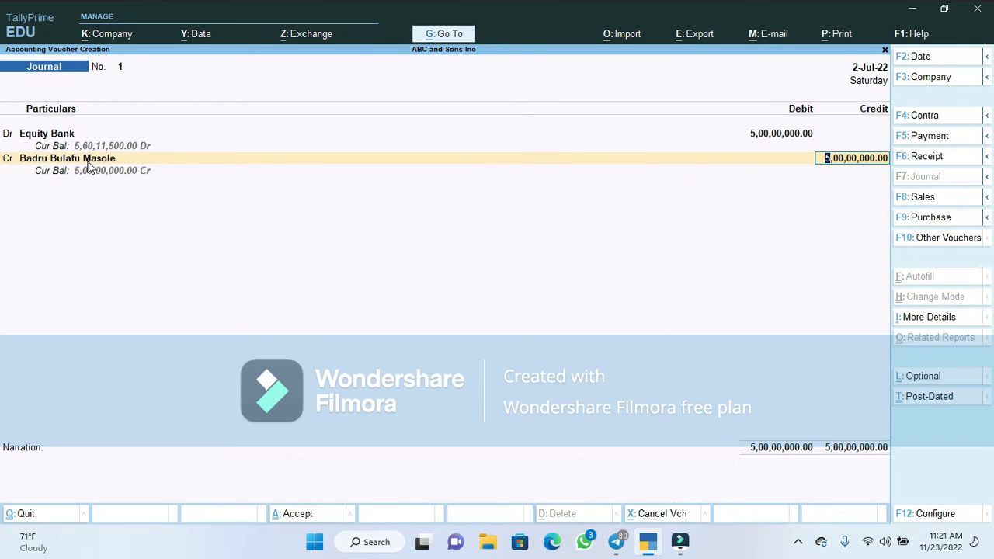
pyautogui.press('Return')
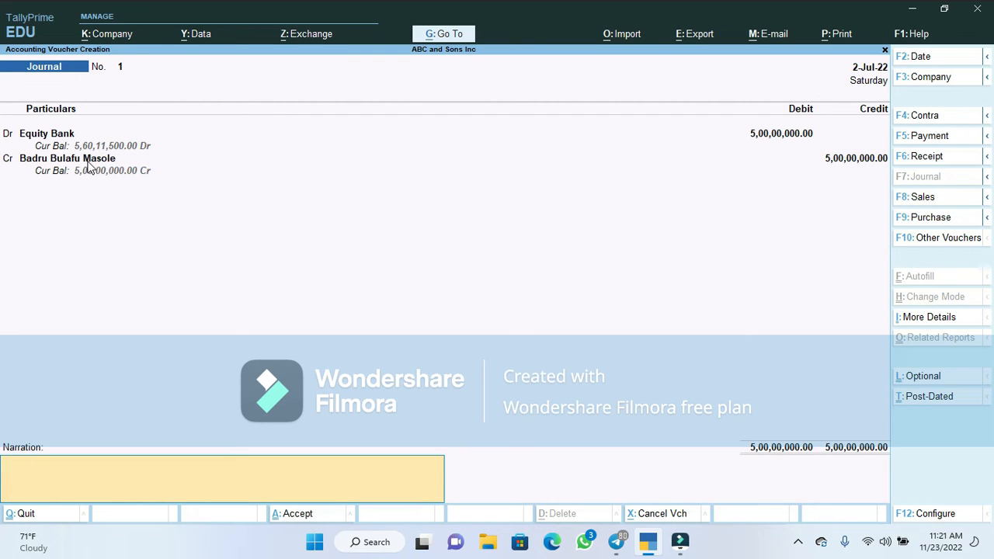
# Enter the narration 'Received UGX. 50,000,000/= from sale of 100,000 shares' to the shareholder
pyautogui.write('Received UGX. 50,000,000')
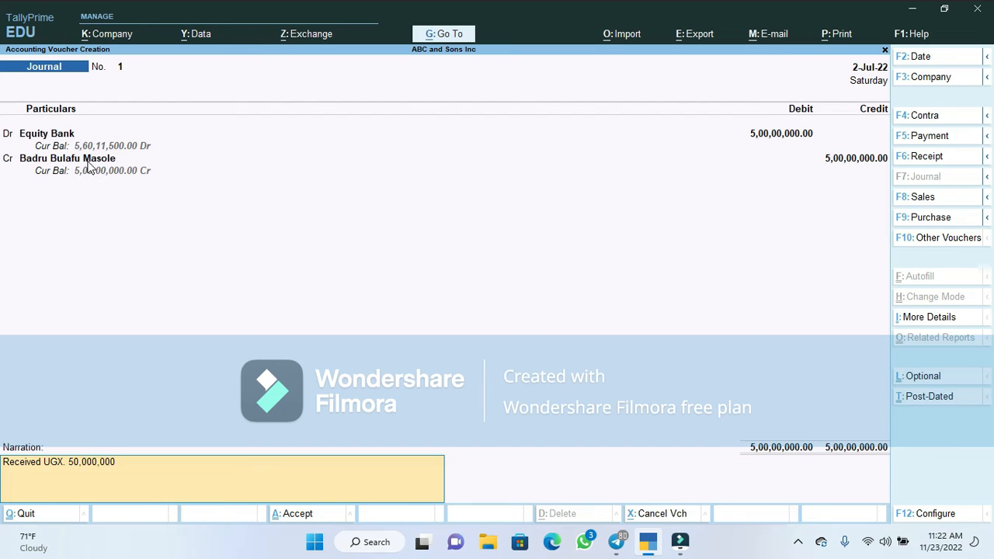
pyautogui.write('/= from sale of 100,000 shar')
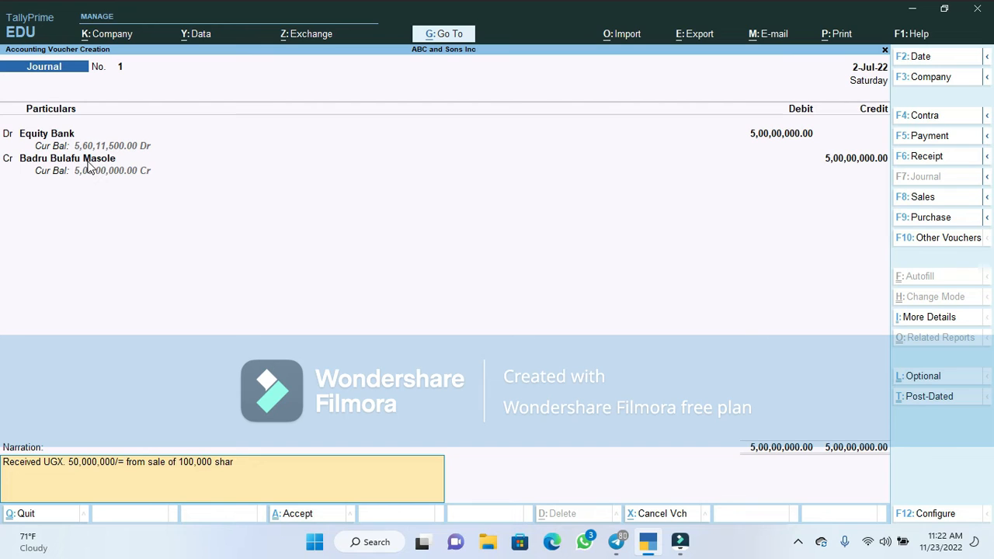
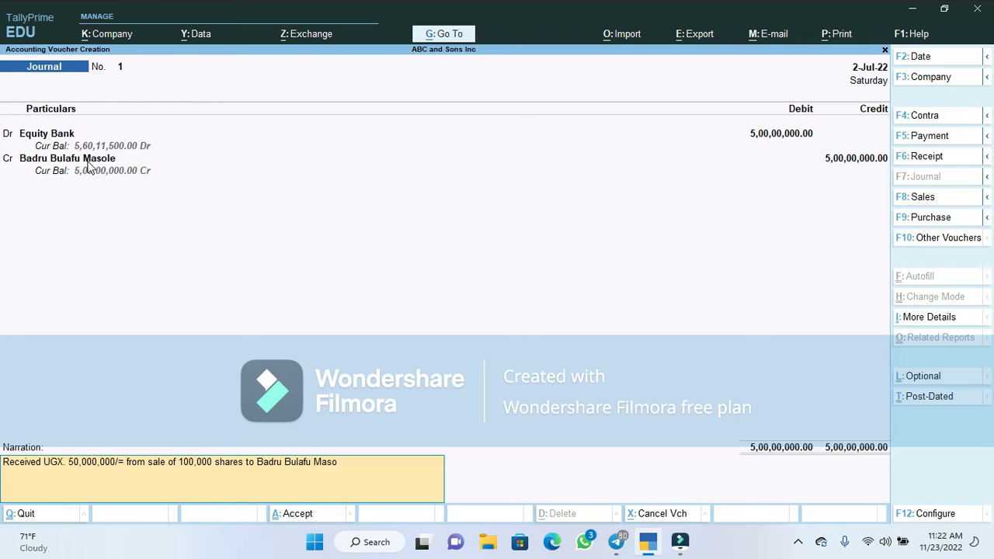
pyautogui.press('Return')
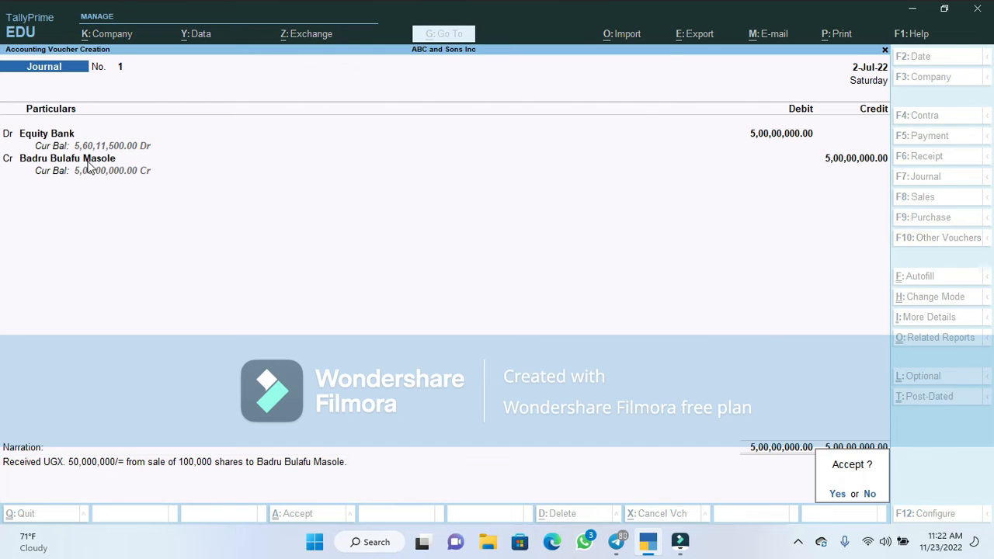
# Save Journal No. 1 and quit voucher entry back to the Gateway
pyautogui.press('Return')
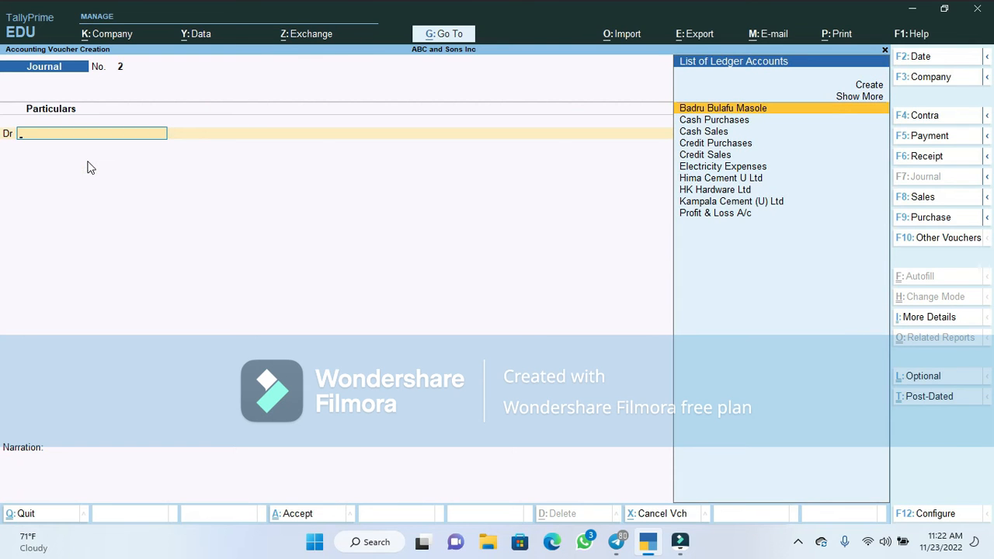
pyautogui.press('Escape')
pyautogui.press('Return')
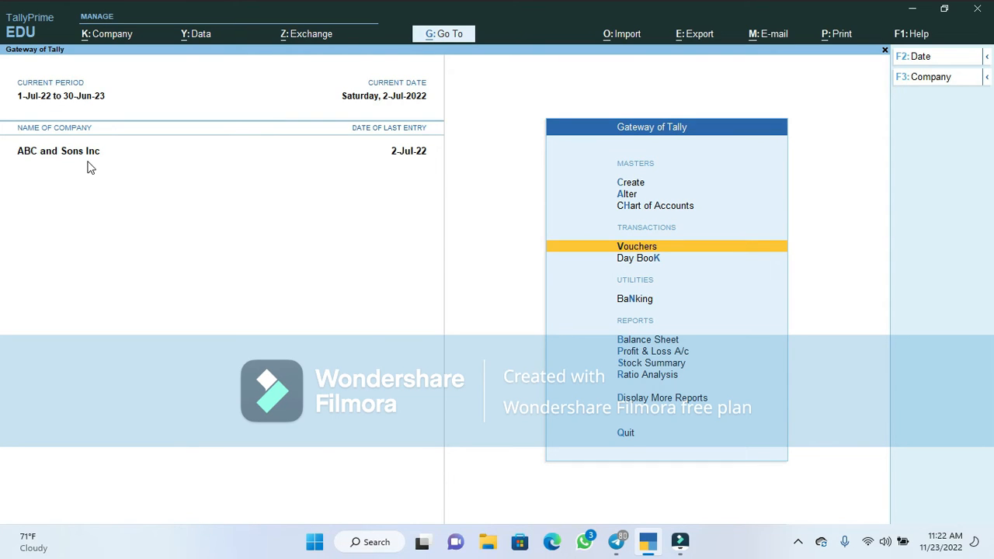
# Open the 2-Jul-22 Day Book and expand it to show each voucher's ledger lines
pyautogui.press('Down')
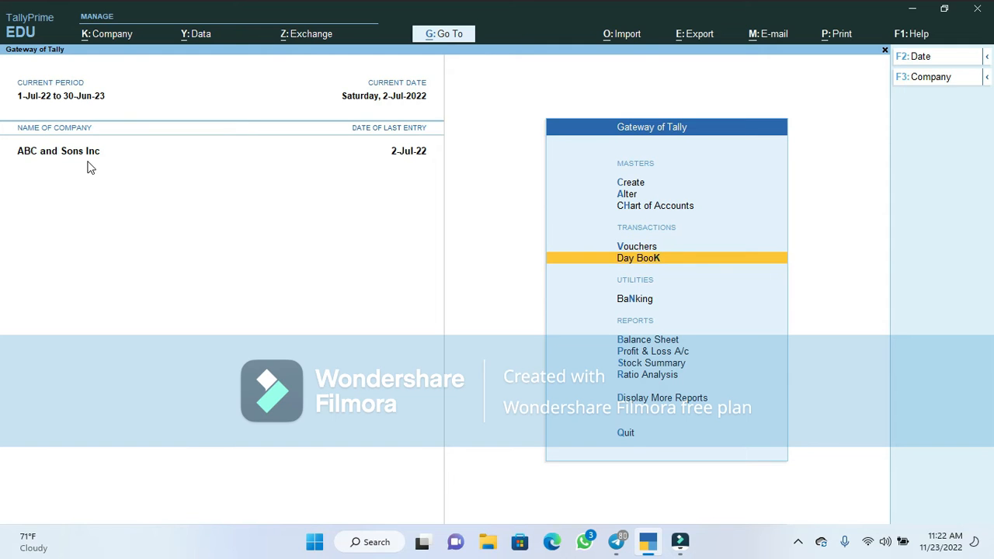
pyautogui.press('Return')
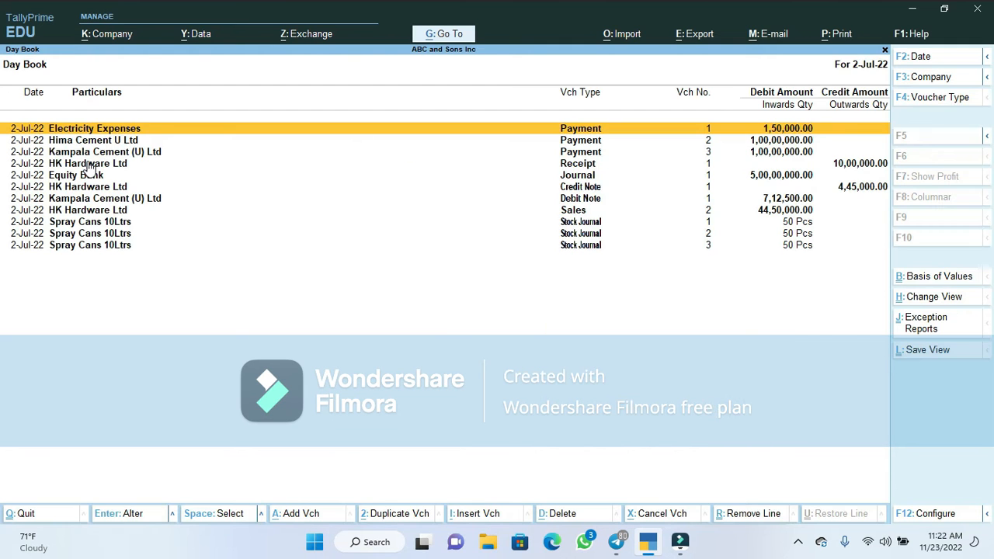
pyautogui.press('Down')
pyautogui.press('Down')
pyautogui.press('Down')
pyautogui.press('Down')
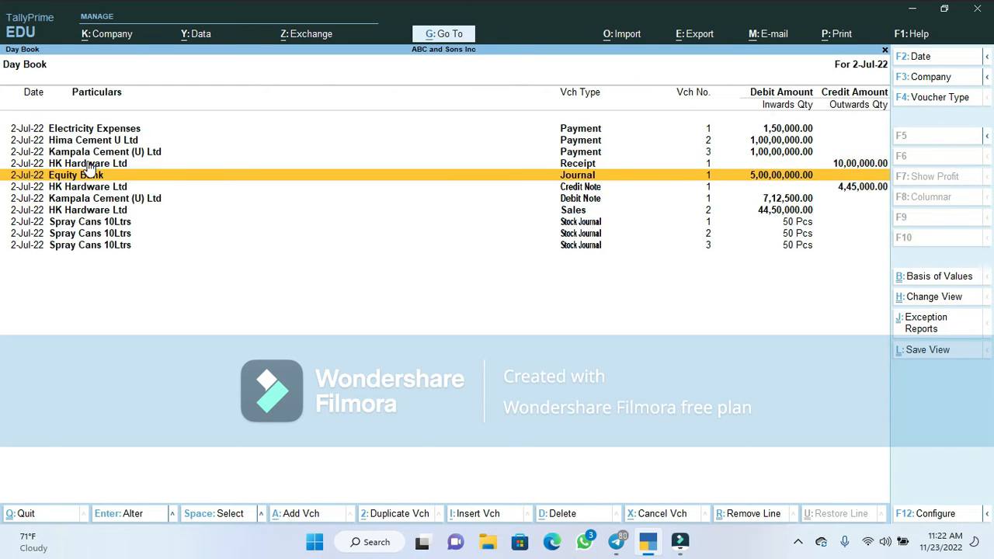
pyautogui.hotkey('alt', 'F5')
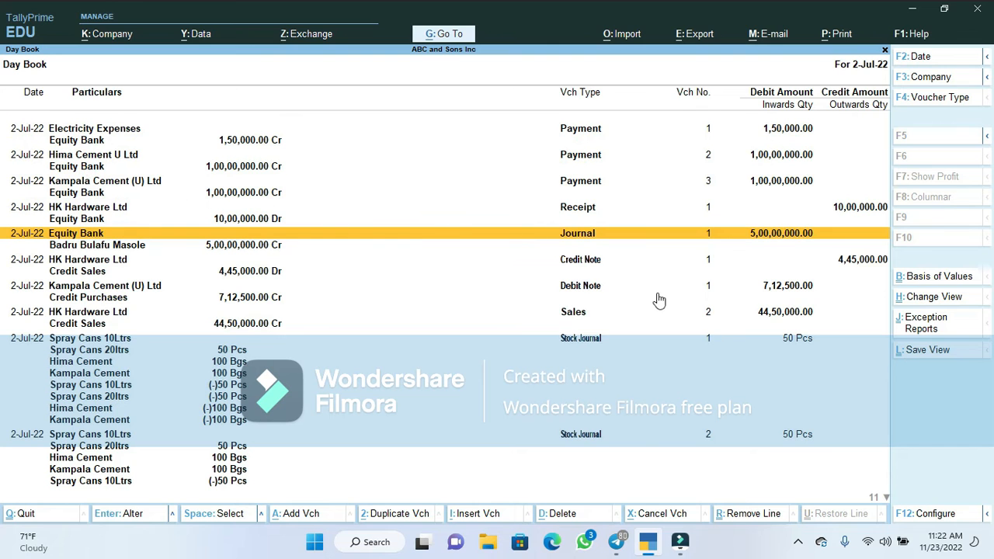
# Set Show Narrations to Yes in the Day Book configuration and apply it
pyautogui.click(937, 514)
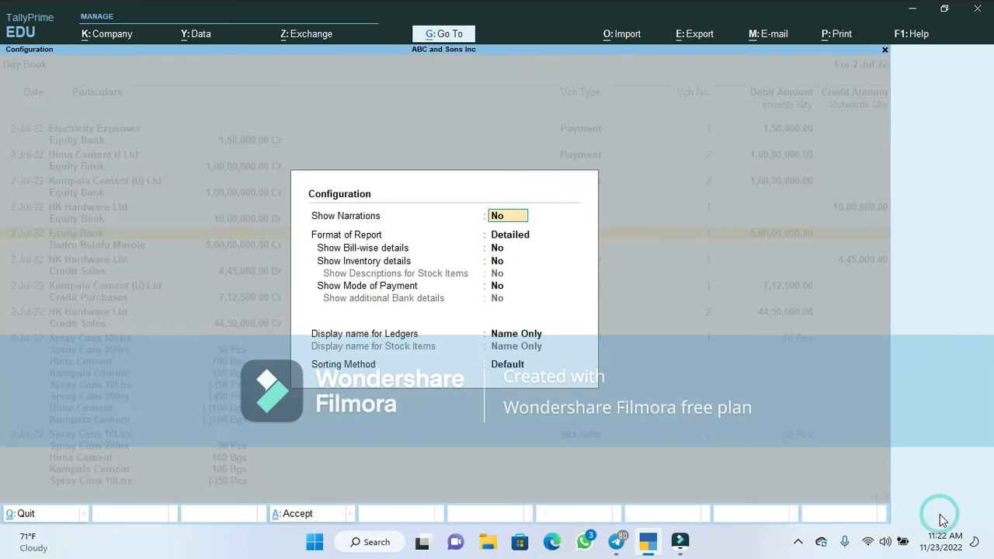
pyautogui.write('y')
pyautogui.press('Return')
pyautogui.press('Return')
pyautogui.press('Return')
pyautogui.press('Return')
pyautogui.press('Return')
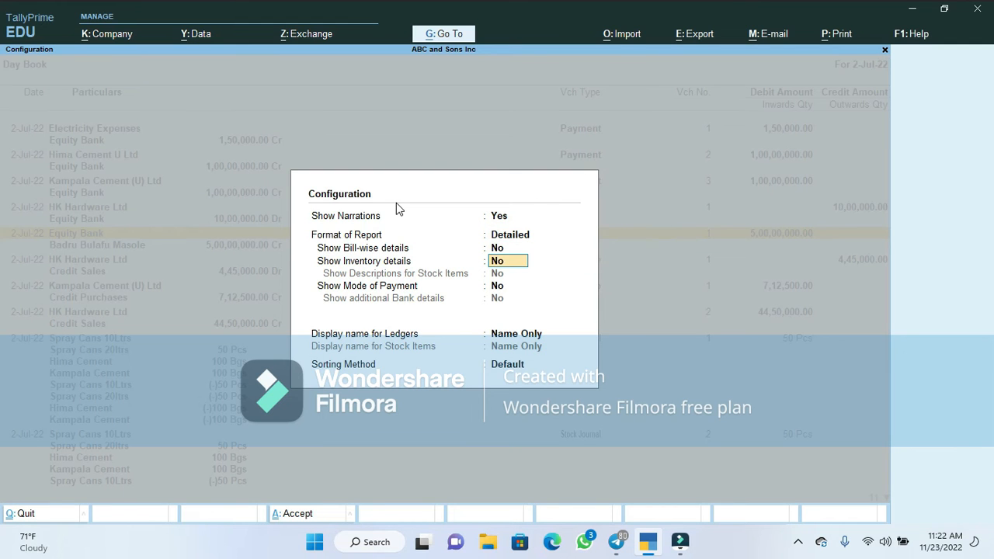
pyautogui.press('Return')
pyautogui.press('Return')
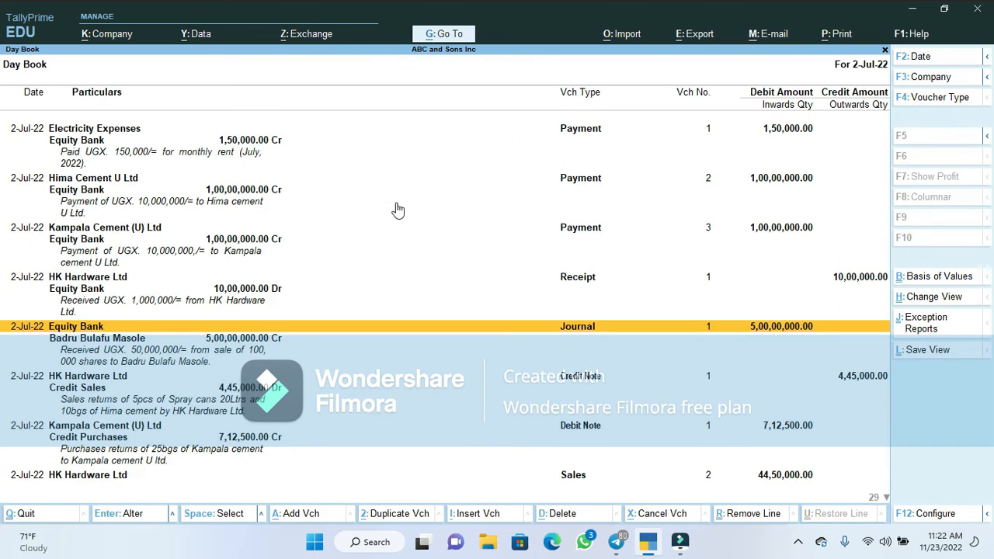
# Review the Equity Bank share-sale journal and its credit line, then close the Day Book
pyautogui.press('Down')
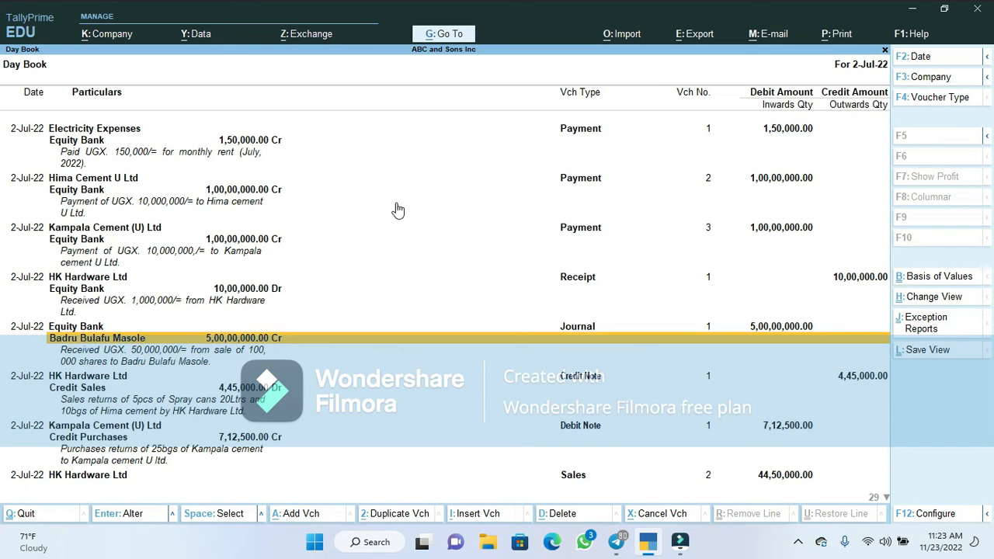
pyautogui.press('Up')
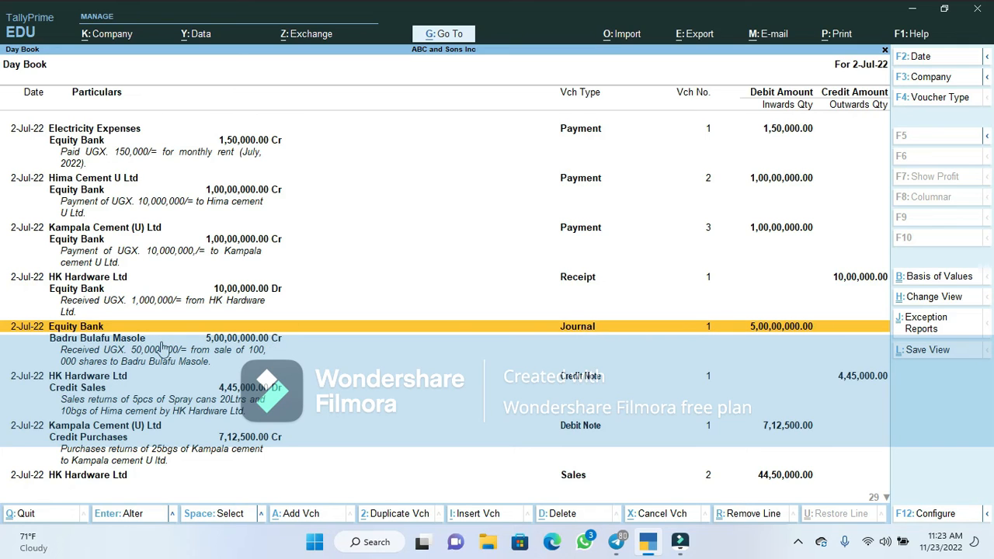
pyautogui.click(160, 346)
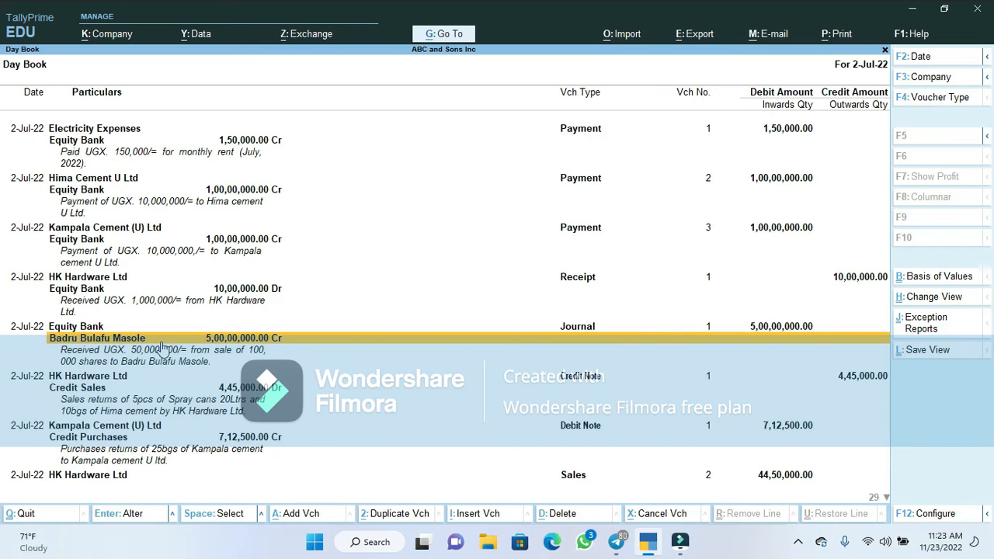
pyautogui.press('Escape')
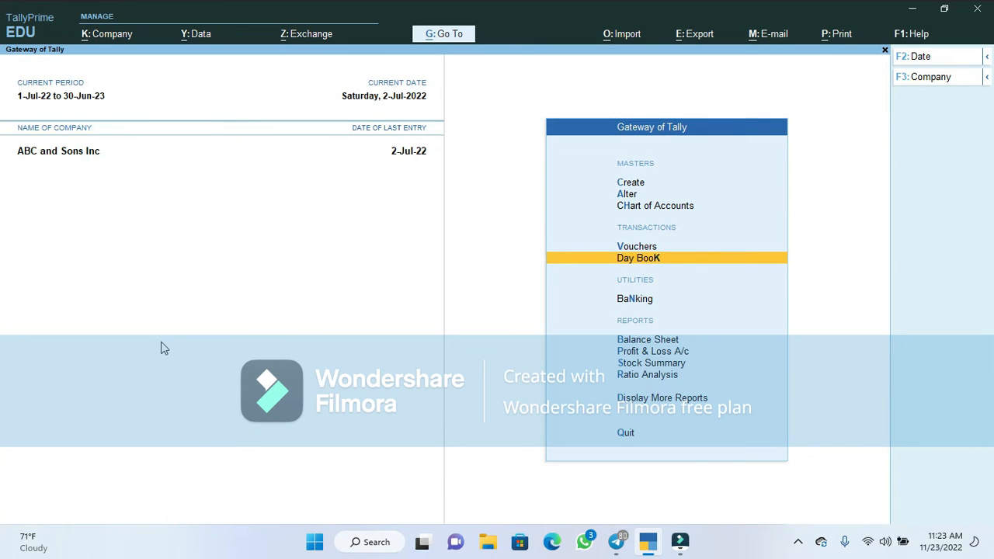
pyautogui.press('Down')
pyautogui.press('Down')
pyautogui.press('Down')
pyautogui.press('Down')
pyautogui.press('Down')
pyautogui.press('Down')
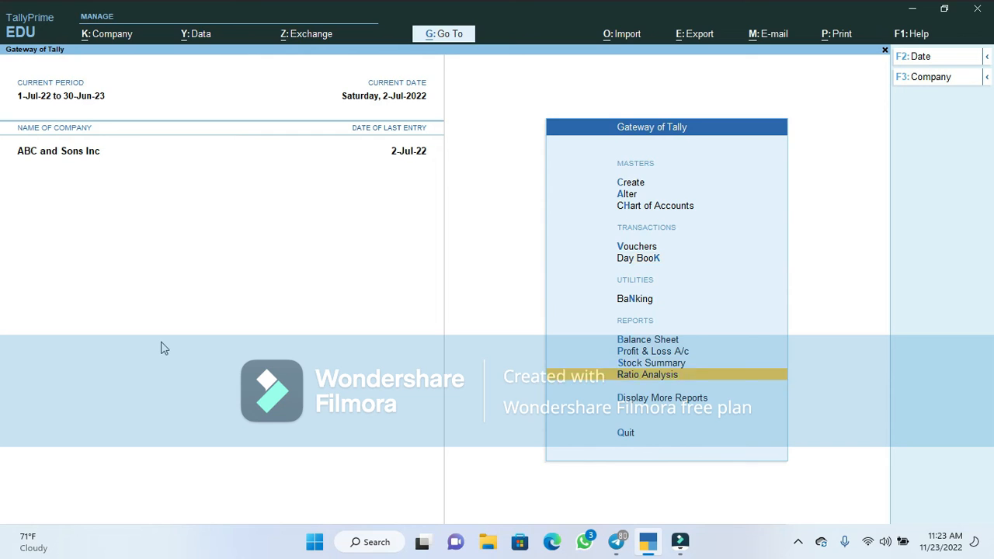
# View the Cash ledger vouchers for 1-Jul-22 to 2-Jul-22 via Account Books > Ledger, then close it
pyautogui.press('Return')
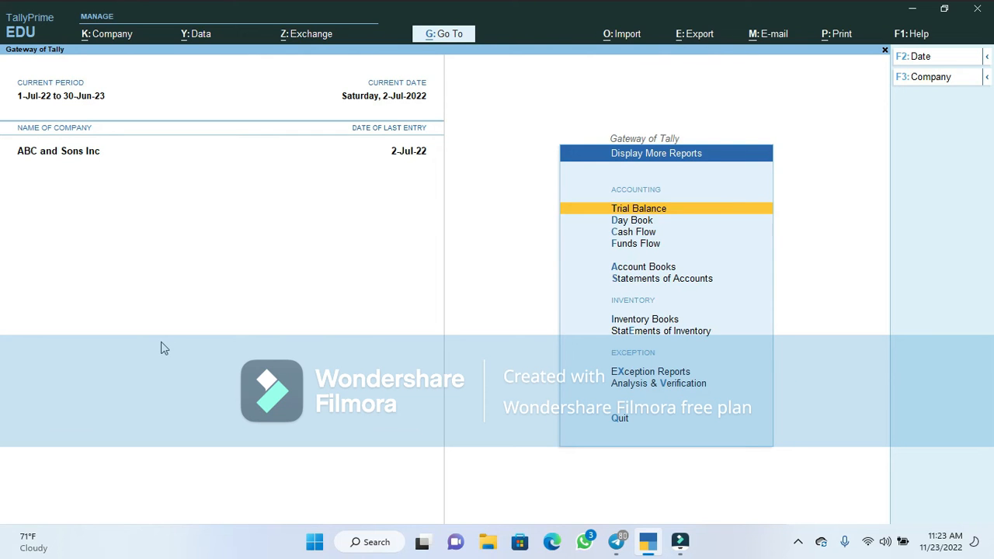
pyautogui.press('Down')
pyautogui.press('Down')
pyautogui.press('Down')
pyautogui.press('Down')
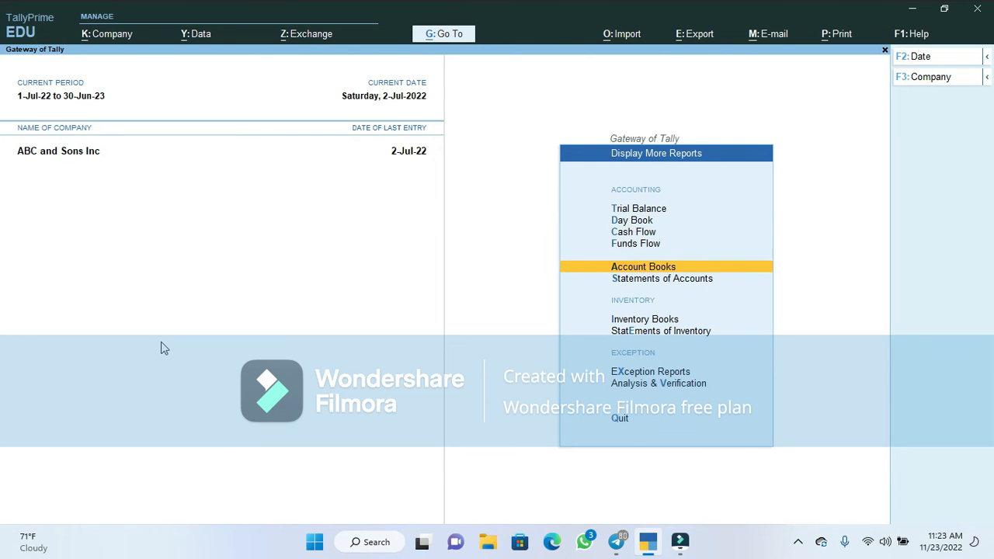
pyautogui.press('Return')
pyautogui.press('Down')
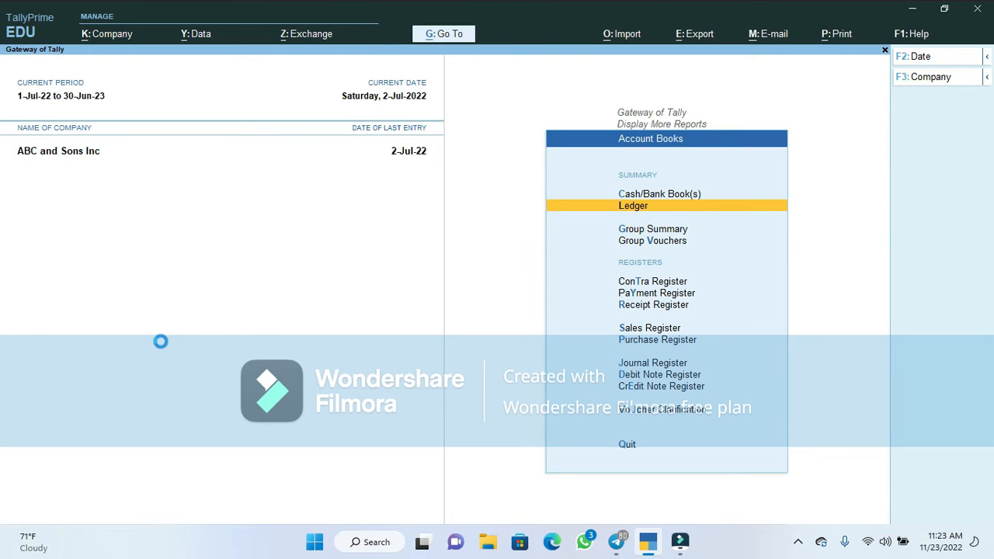
pyautogui.press('Return')
pyautogui.press('Down')
pyautogui.press('Return')
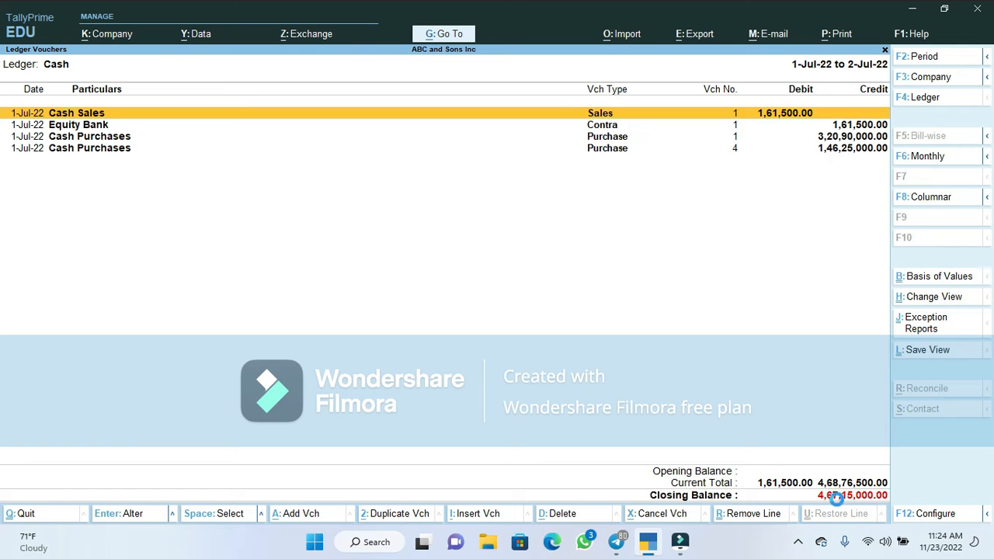
pyautogui.press('Escape')
pyautogui.press('Escape')
# Return to the Gateway of Tally and start a new Contra voucher No. 2 dated 2-Jul-22
pyautogui.press('Escape')
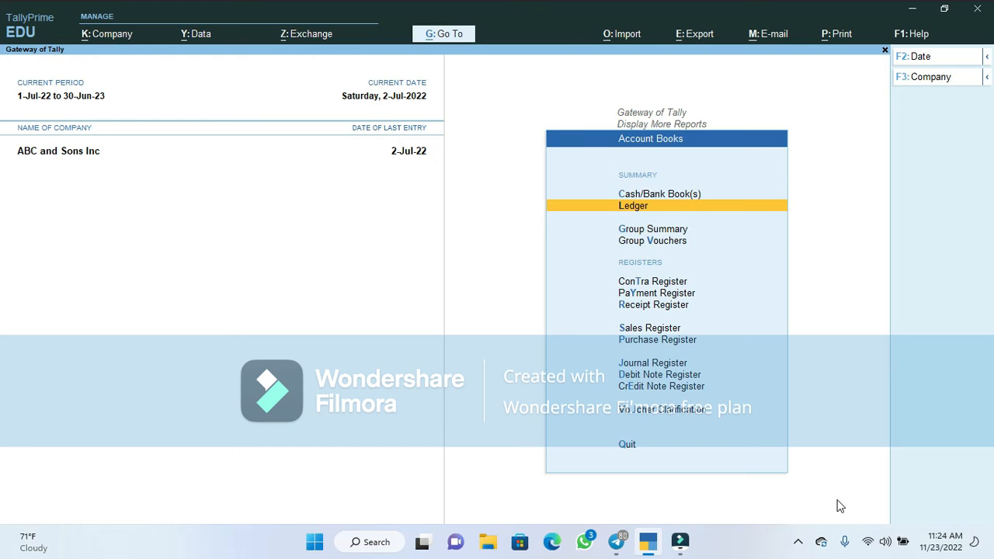
pyautogui.press('Escape')
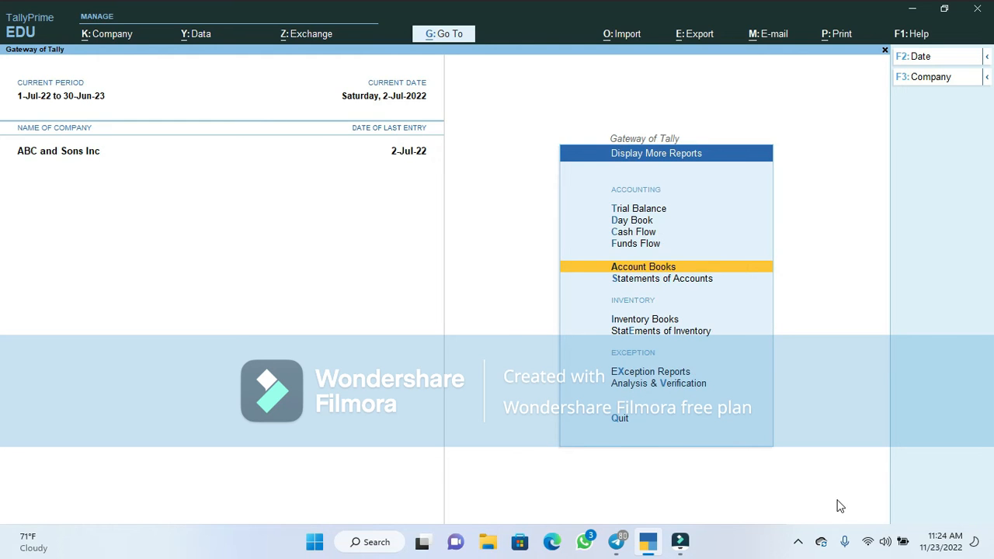
pyautogui.press('Escape')
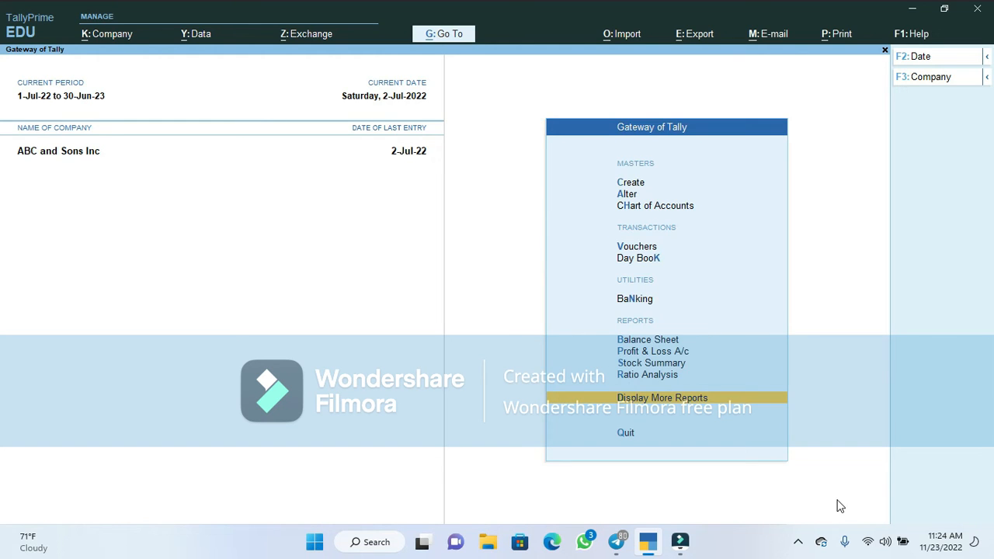
pyautogui.press('Up')
pyautogui.press('Up')
pyautogui.press('Up')
pyautogui.press('Up')
pyautogui.press('Up')
pyautogui.press('Up')
pyautogui.press('Up')
pyautogui.press('Return')
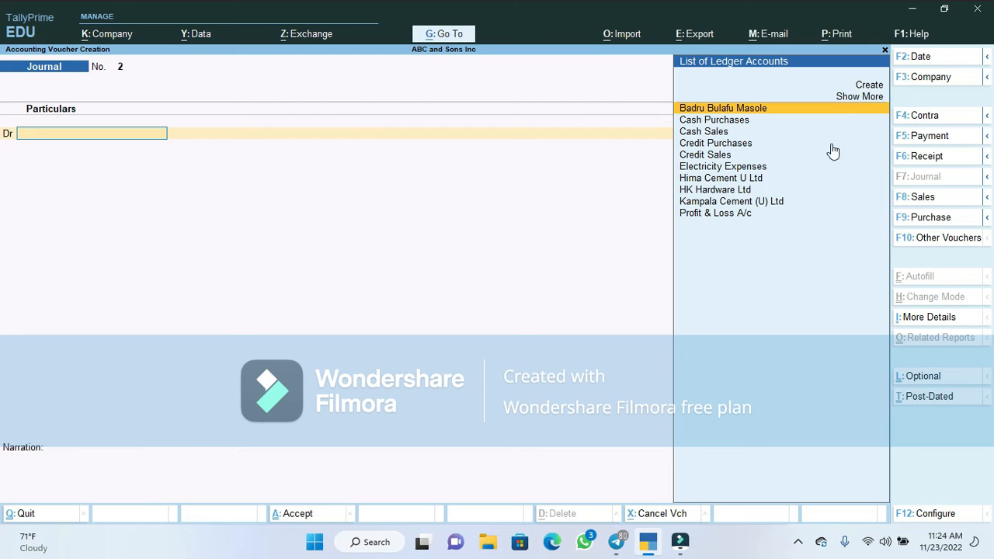
pyautogui.click(924, 115)
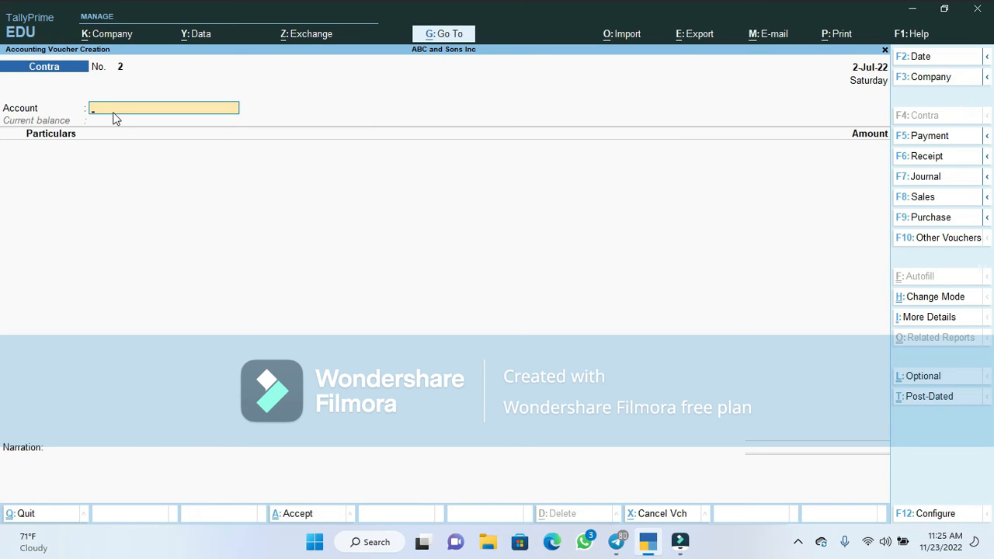
# Enter Cash as account and Equity Bank for 5,00,00,000.00, allocated as a Cheque transaction
pyautogui.write('Ca')
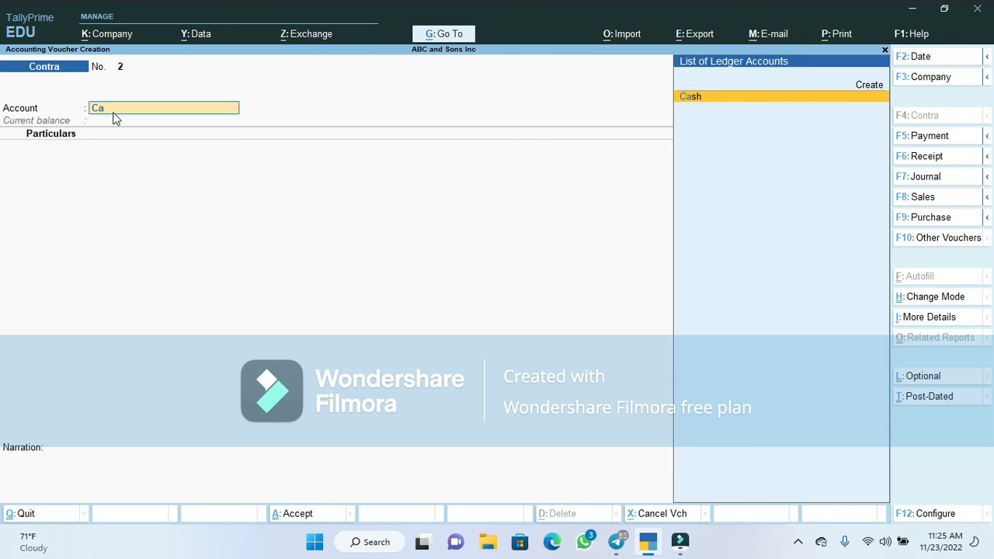
pyautogui.press('Return')
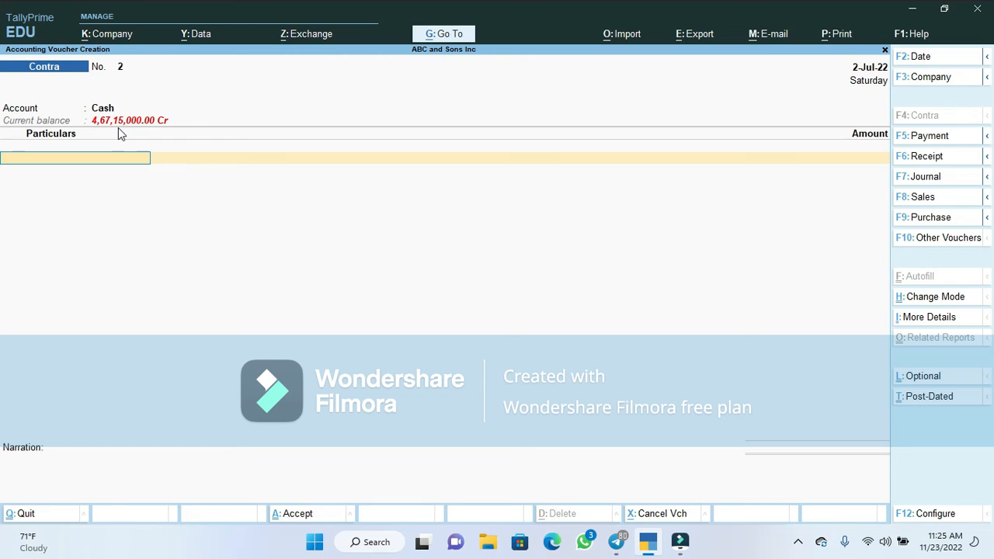
pyautogui.write('E')
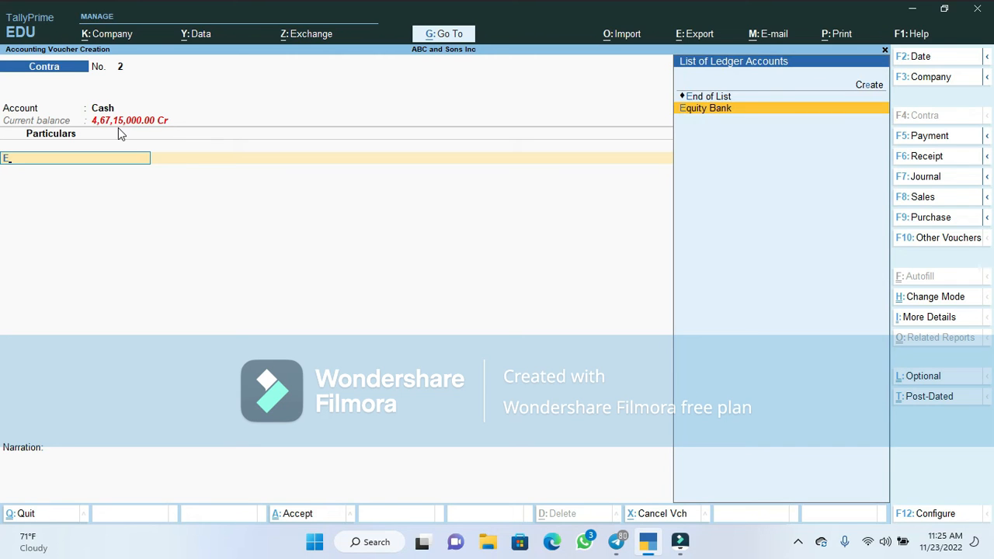
pyautogui.press('Return')
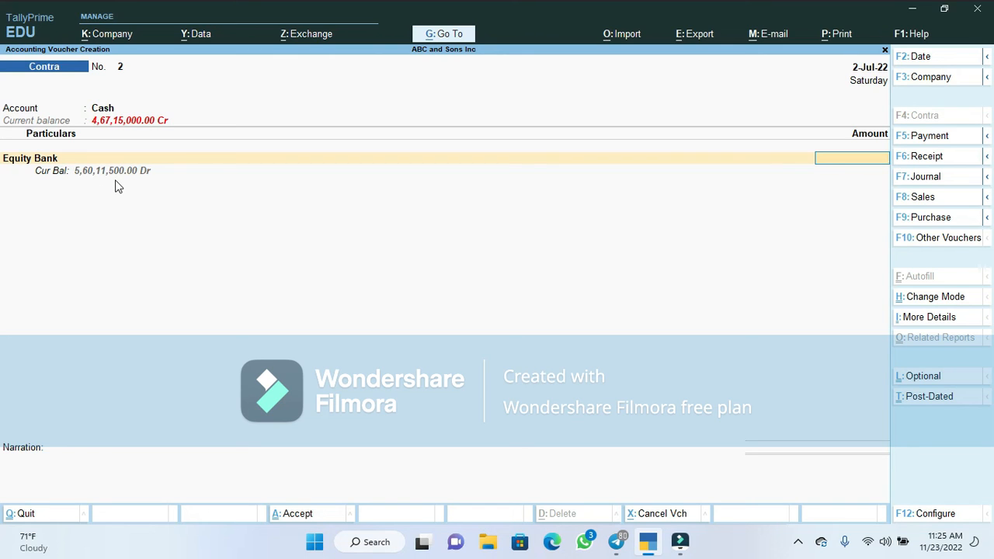
pyautogui.write('50000000')
pyautogui.press('Return')
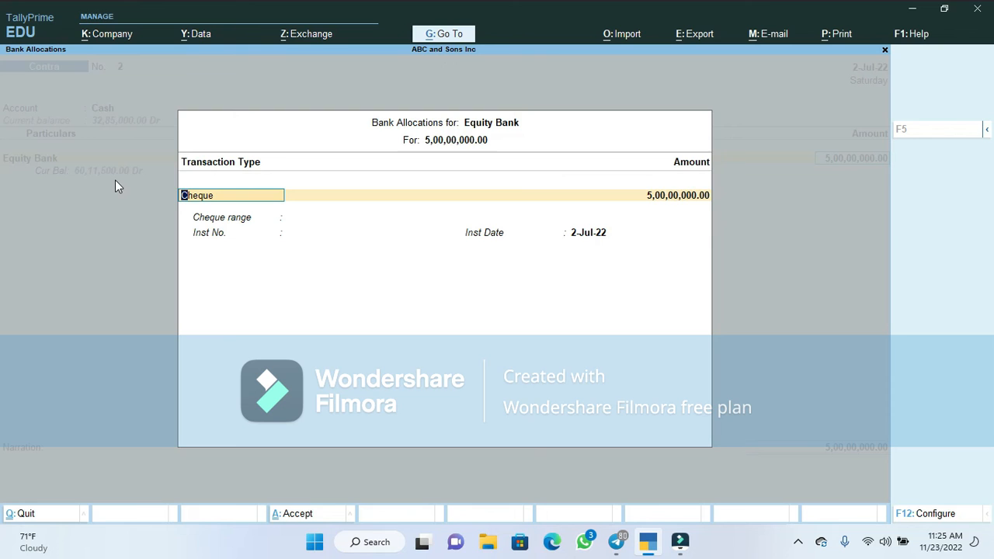
pyautogui.press('Return')
pyautogui.press('Return')
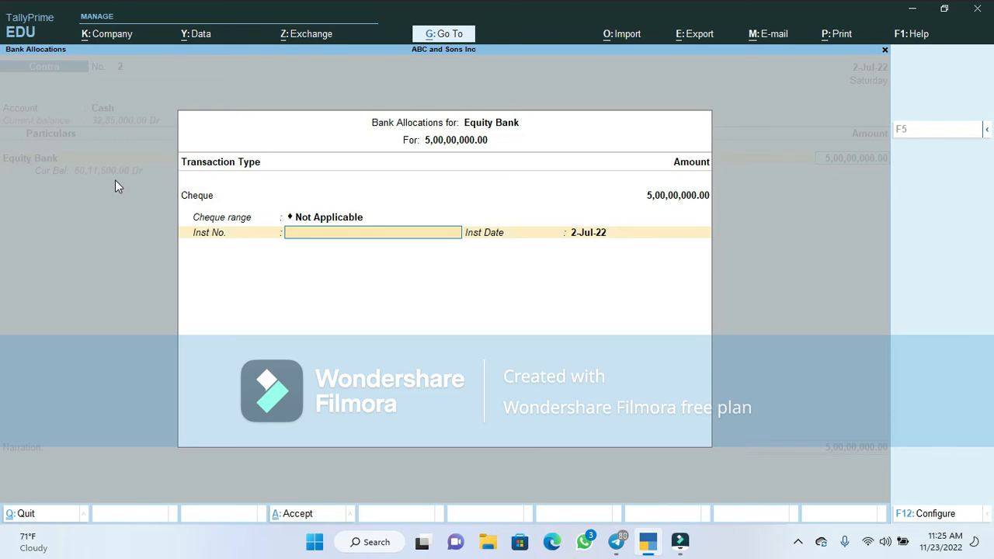
pyautogui.press('Return')
pyautogui.press('Return')
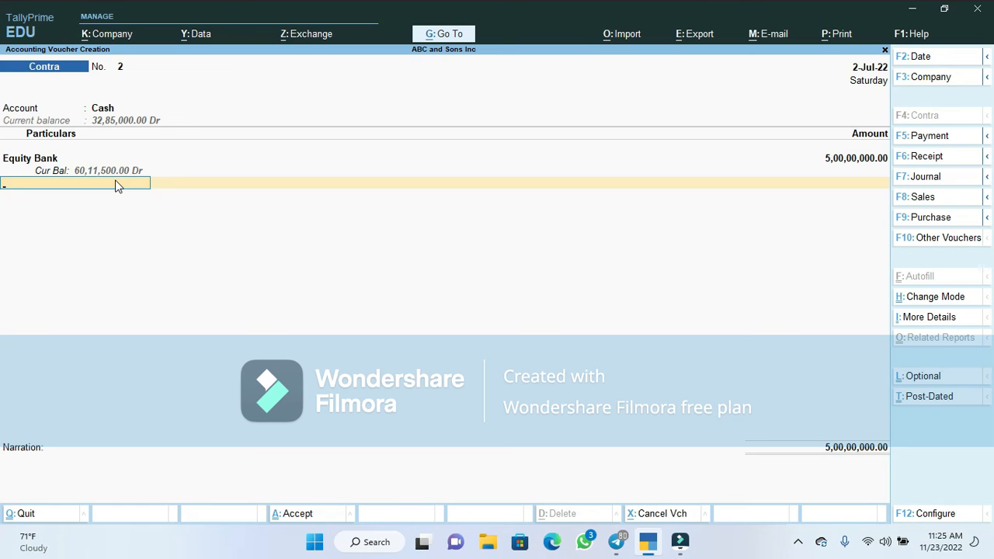
pyautogui.press('Return')
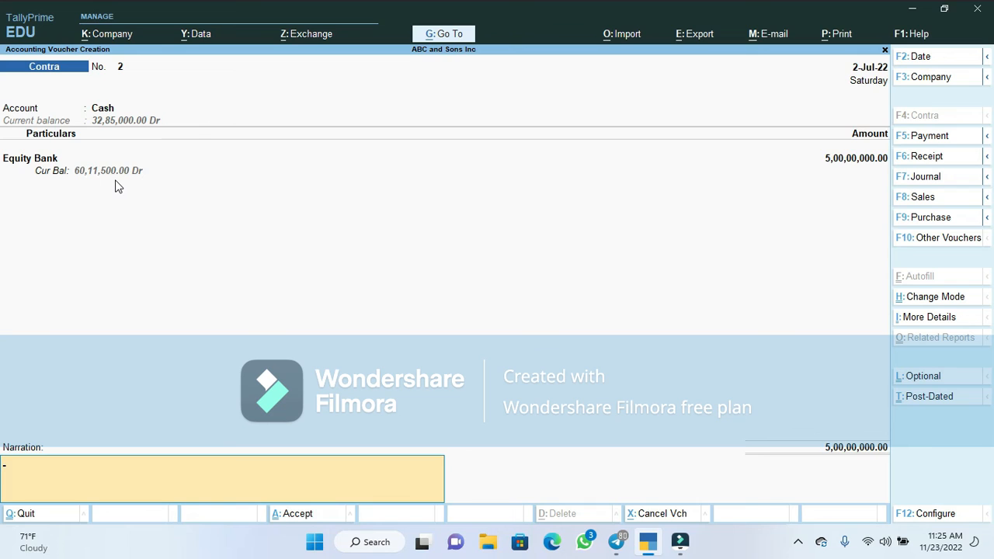
# Add narration 'Cash transfer of UGX. 50,000,000/= from Equity bank to Cash account.', save, and quit to the Gateway
pyautogui.write('Cash transfer of UGX. 50,000,00')
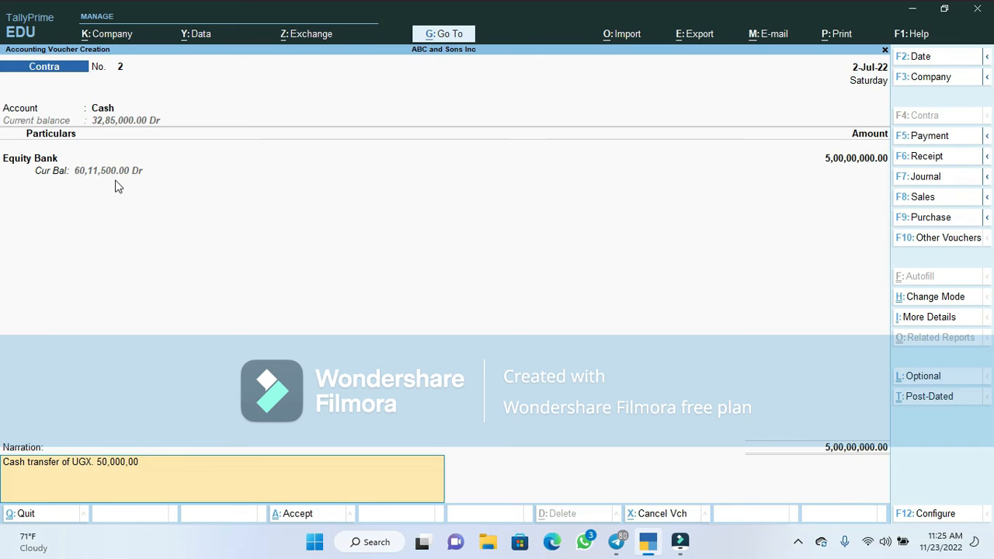
pyautogui.write('0/= from Equity bank to C')
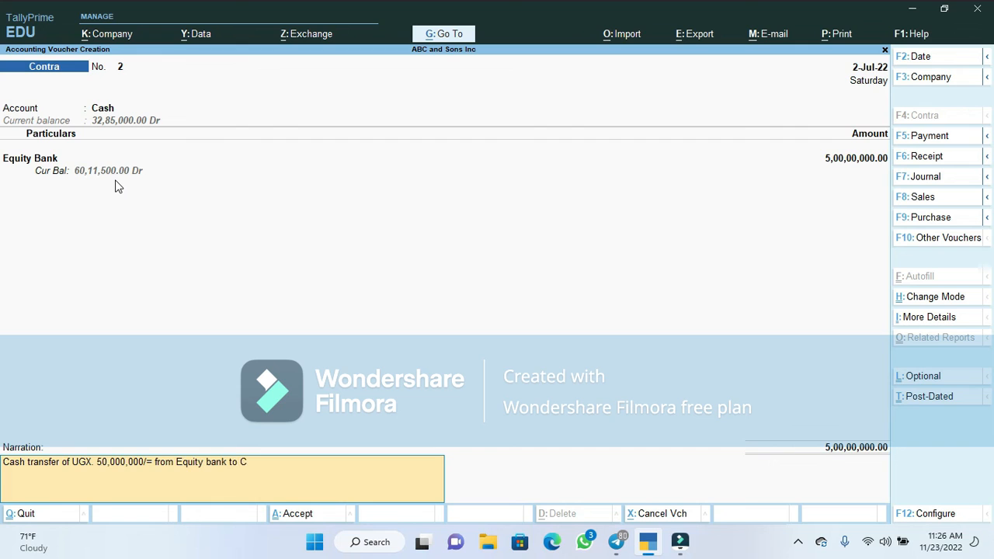
pyautogui.write('ash accou')
pyautogui.press('Return')
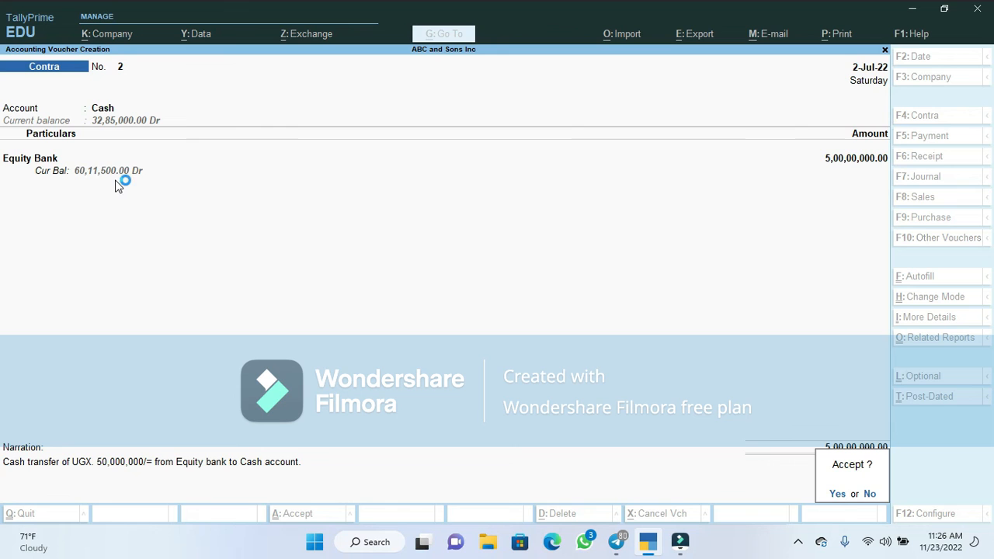
pyautogui.press('Return')
pyautogui.press('Escape')
pyautogui.press('Return')
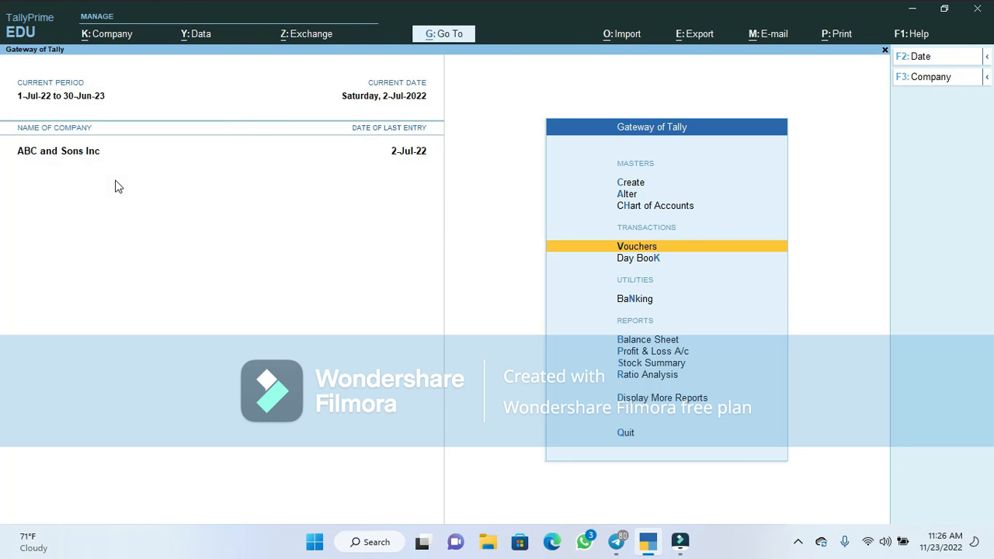
# Open the 2-Jul-22 Day Book, select the Equity Bank contra entry, and switch to detailed view
pyautogui.press('Down')
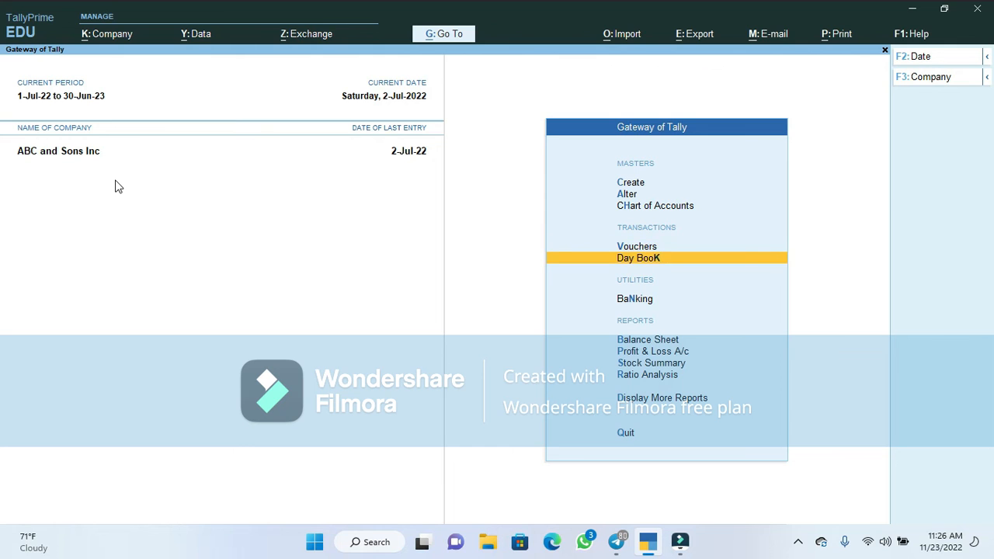
pyautogui.press('Return')
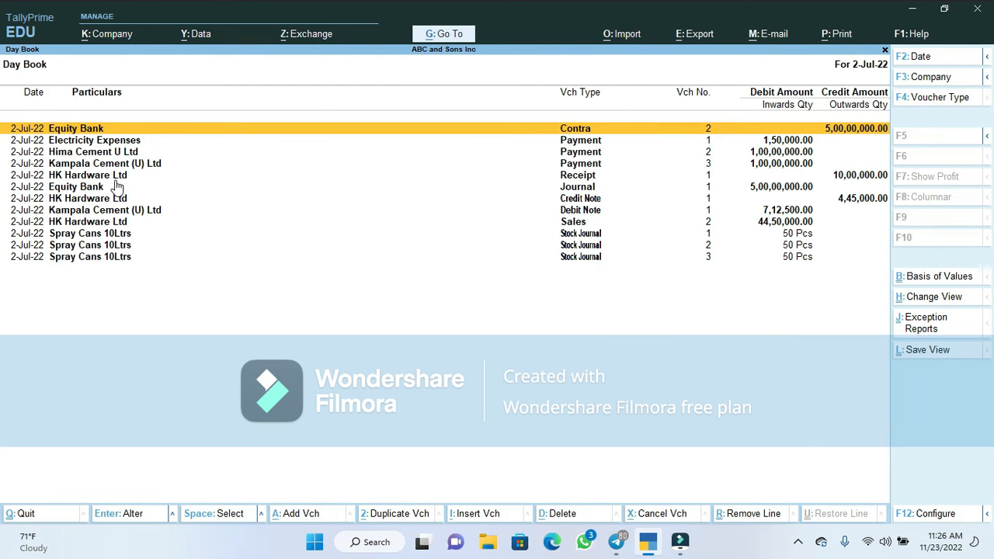
pyautogui.press('Down')
pyautogui.press('Down')
pyautogui.press('Down')
pyautogui.press('Down')
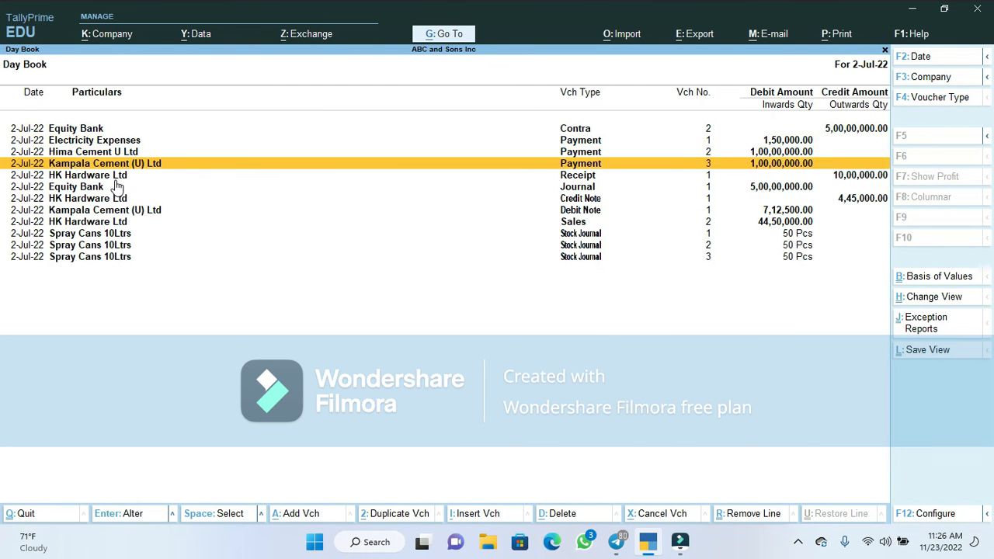
pyautogui.press('Down')
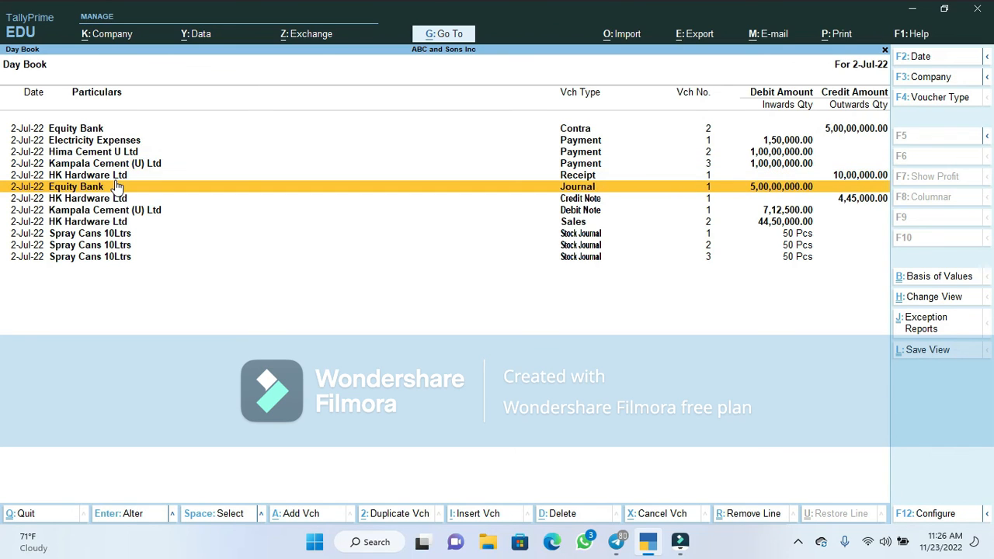
pyautogui.press('Down')
pyautogui.press('Down')
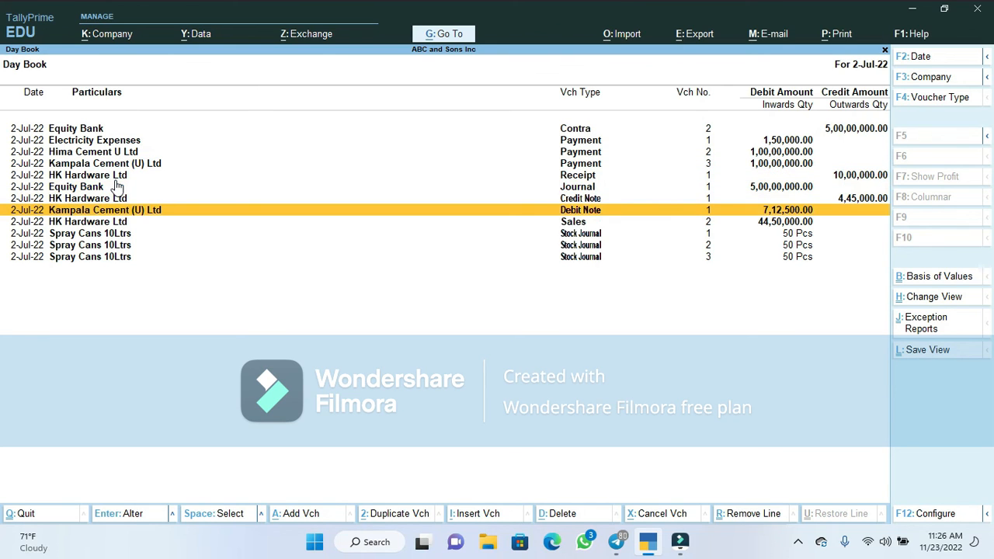
pyautogui.press('Up')
pyautogui.press('Up')
pyautogui.press('Up')
pyautogui.press('Up')
pyautogui.press('Up')
pyautogui.press('Up')
pyautogui.press('Up')
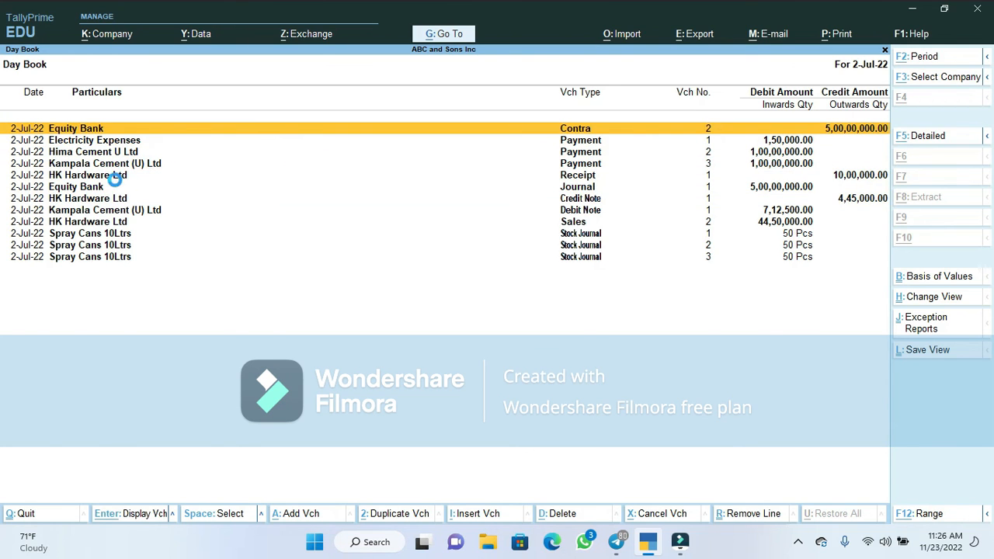
pyautogui.hotkey('alt', 'F5')
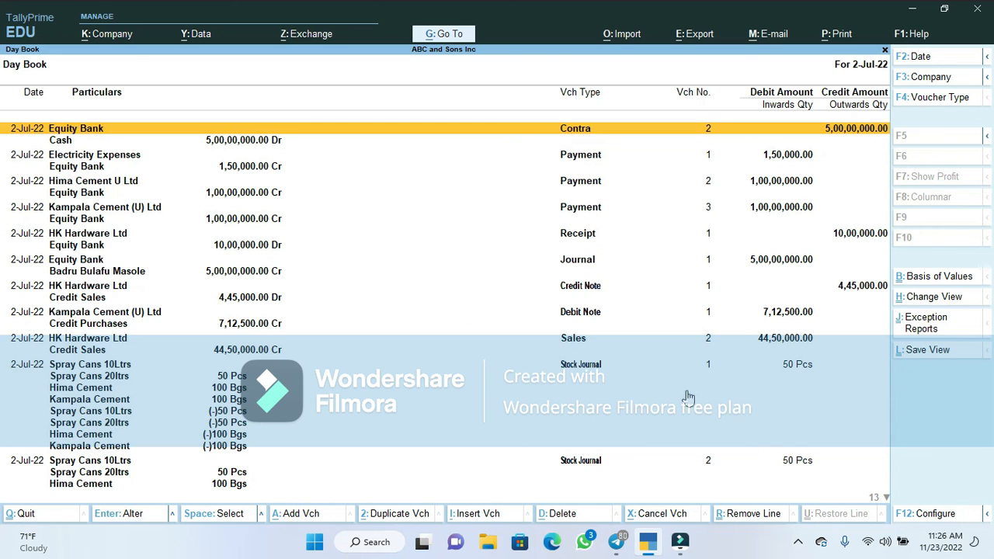
# Set the Day Book's Show Narrations option to Yes and review the cash transfer narration
pyautogui.click(949, 513)
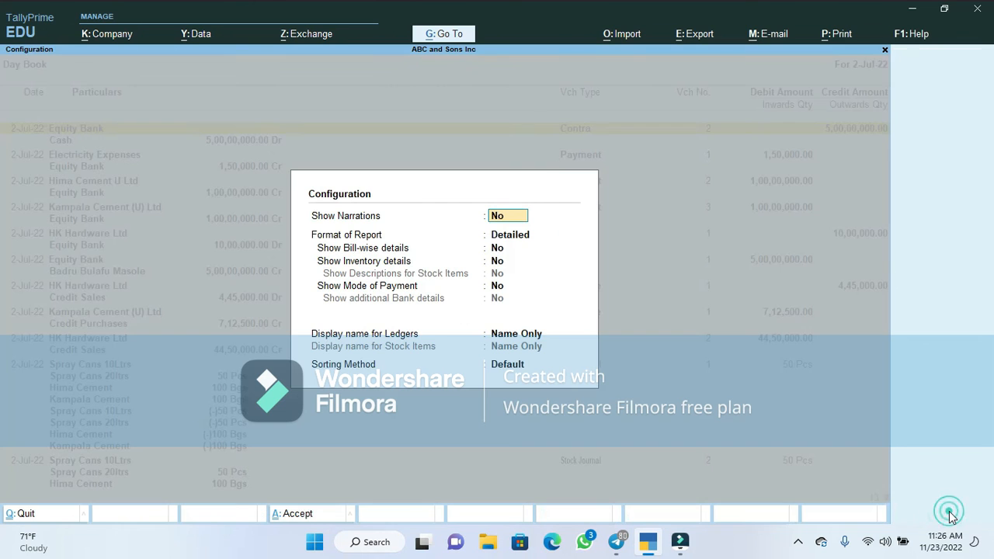
pyautogui.write('y')
pyautogui.press('Return')
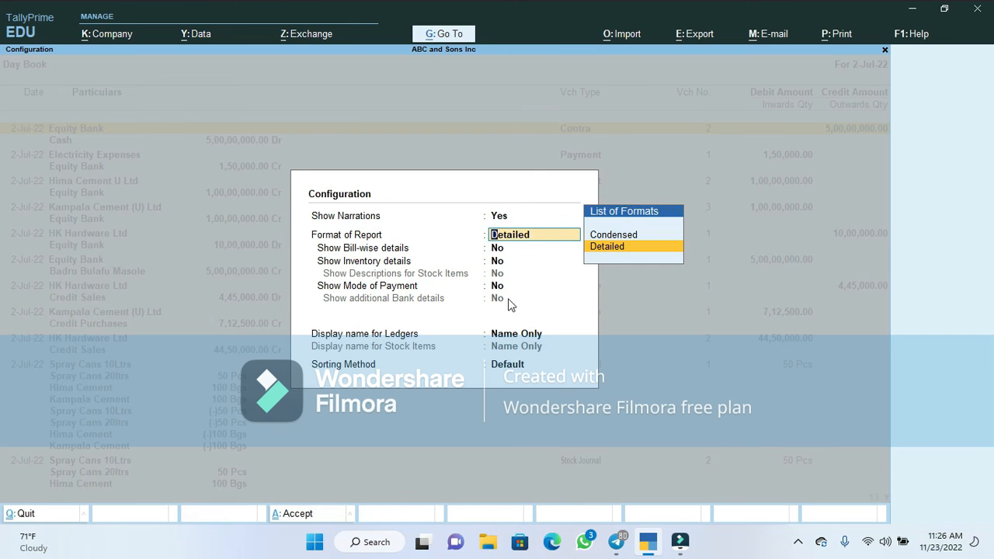
pyautogui.press('Return')
pyautogui.press('Return')
pyautogui.press('Return')
pyautogui.press('Return')
pyautogui.press('Return')
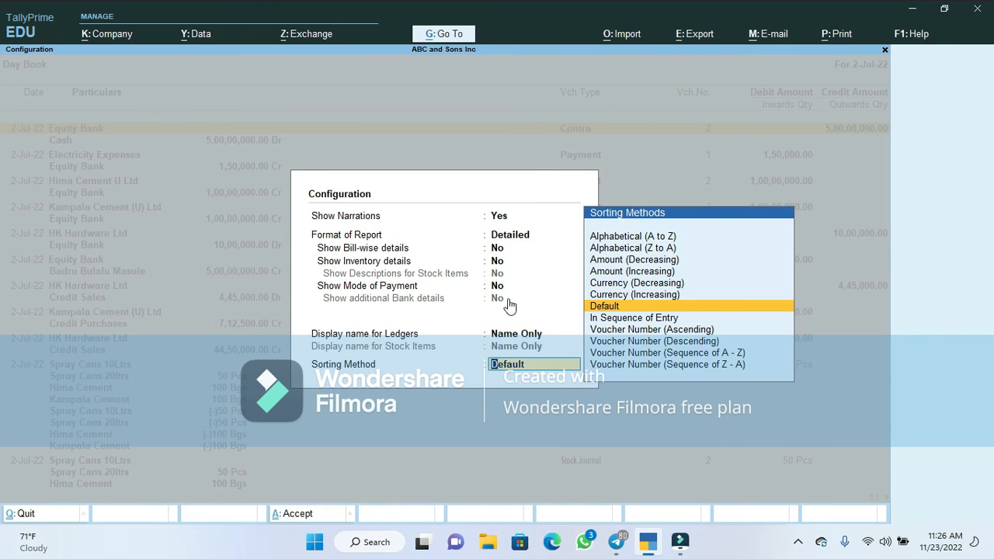
pyautogui.press('Return')
pyautogui.press('Down')
pyautogui.press('Down')
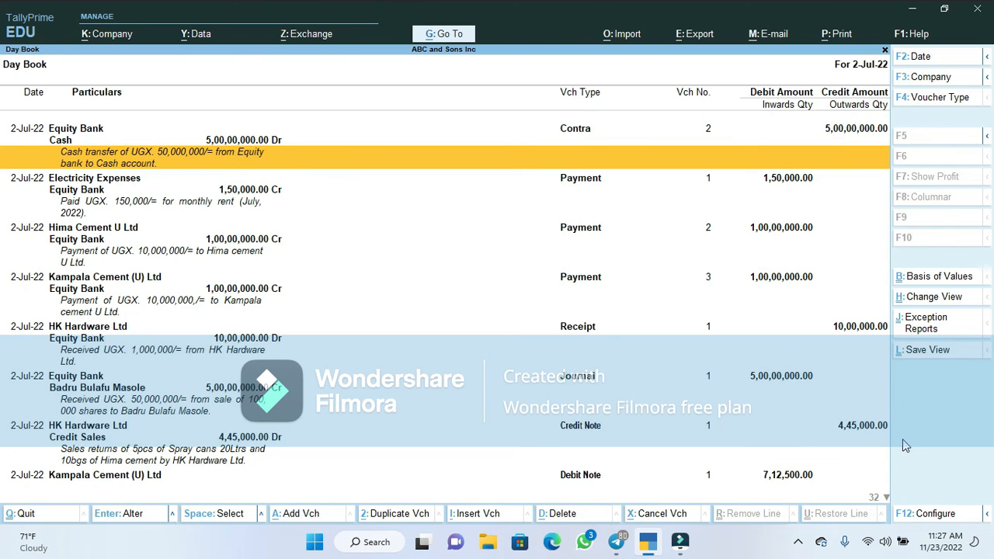
# Reopen and dismiss the Day Book settings, then close the Day Book back to the Gateway of Tally
pyautogui.click(936, 514)
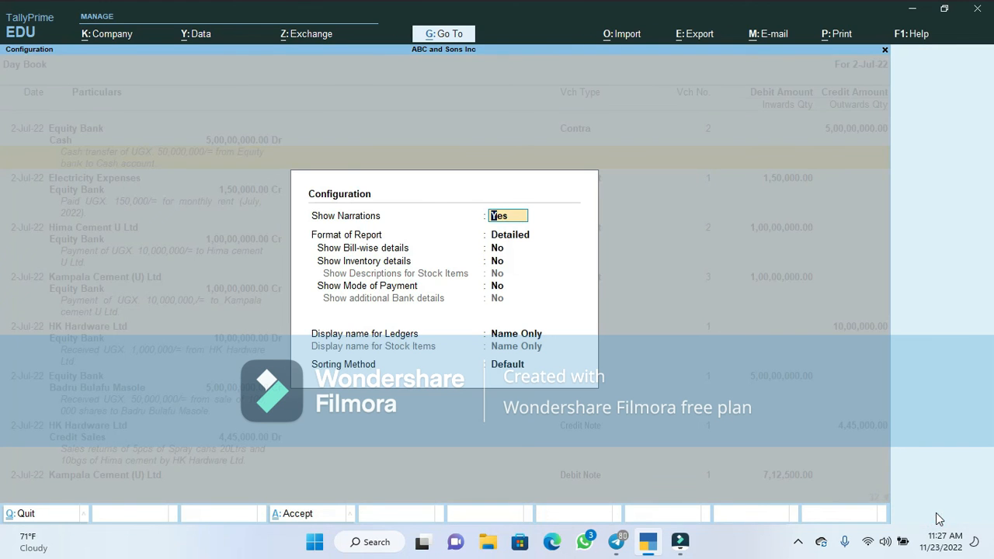
pyautogui.press('Escape')
pyautogui.press('Escape')
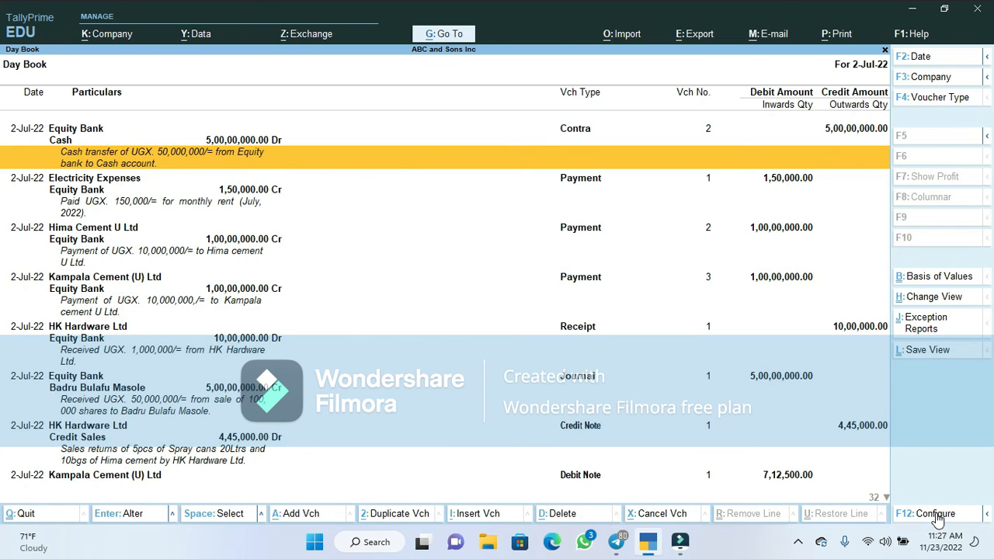
pyautogui.press('Escape')
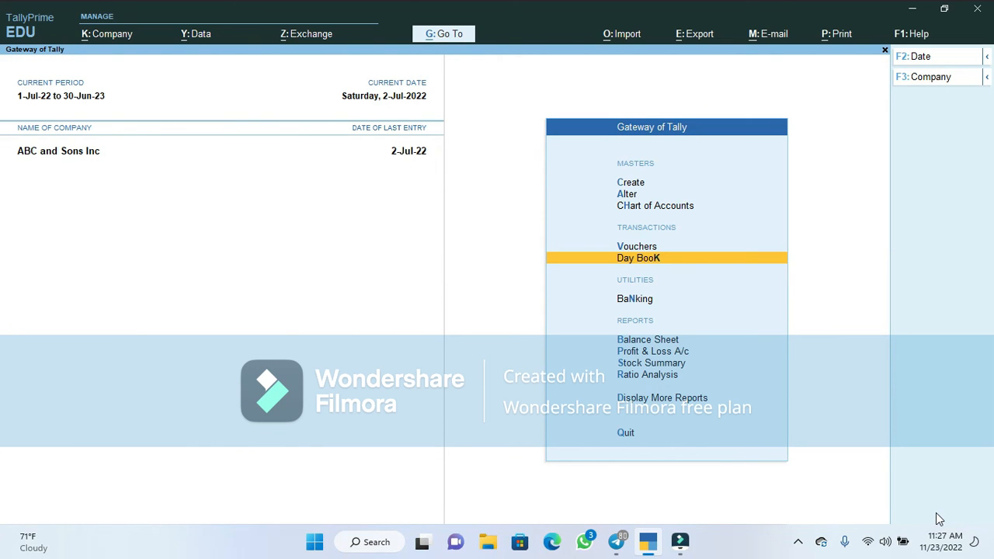